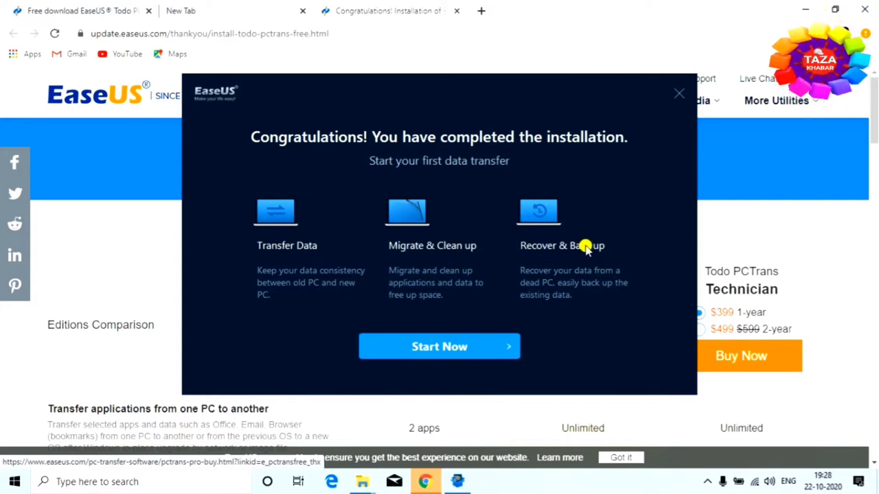
- Launch EaseUS Todo PCTrans from the completed installer and view the Backup & Restore, App Migration and Data Rescue features
left_click(437, 348)
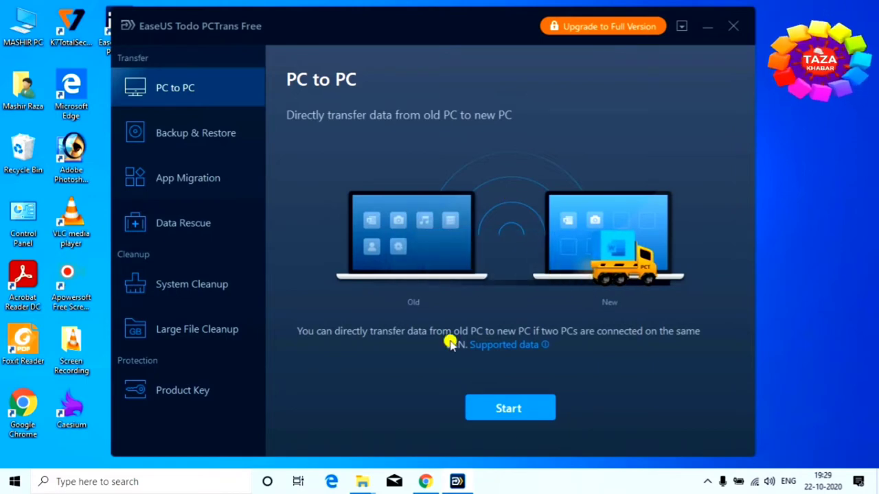
left_click(195, 138)
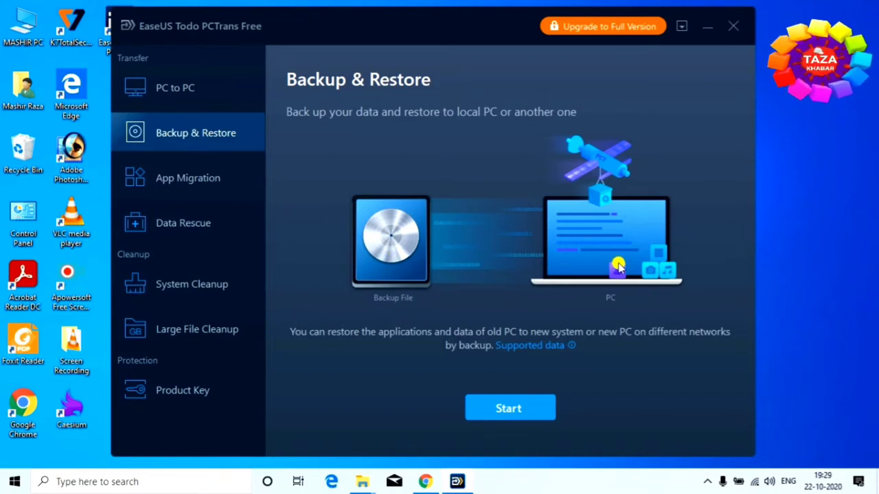
left_click(207, 178)
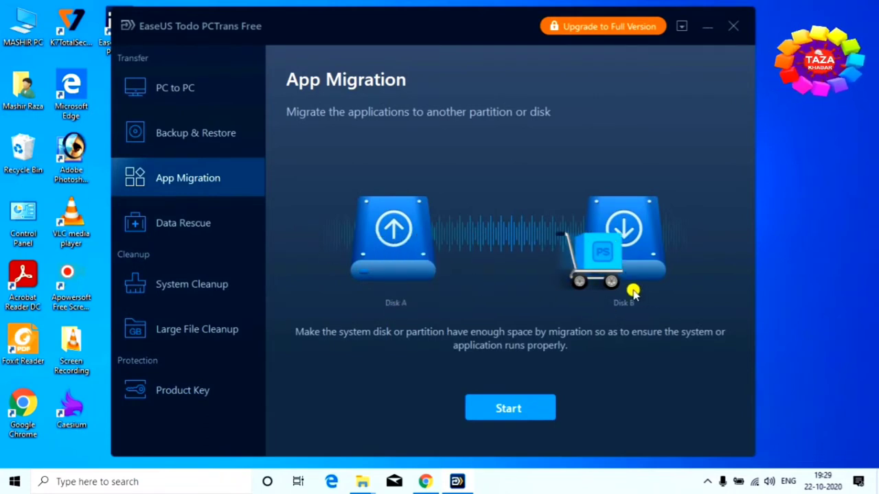
left_click(198, 230)
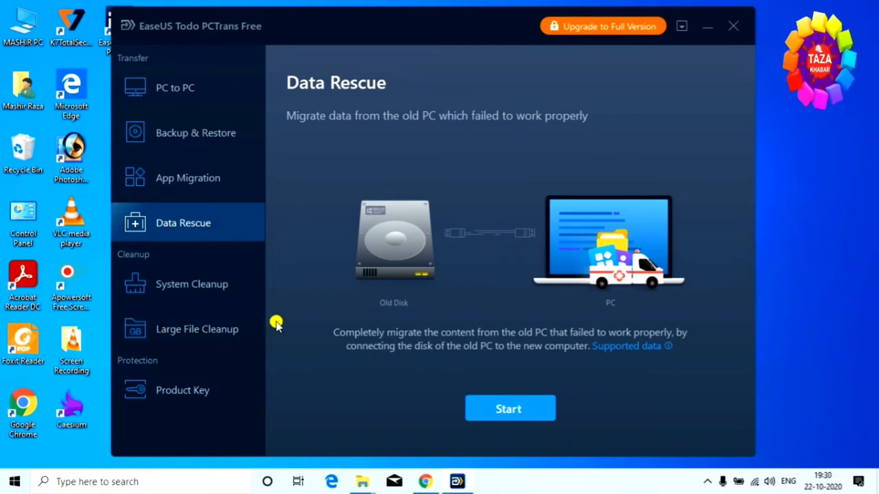
- Examine the PC to PC transfer's options for adding a PC by IP address or computer name, and return to the main screen
left_click(163, 88)
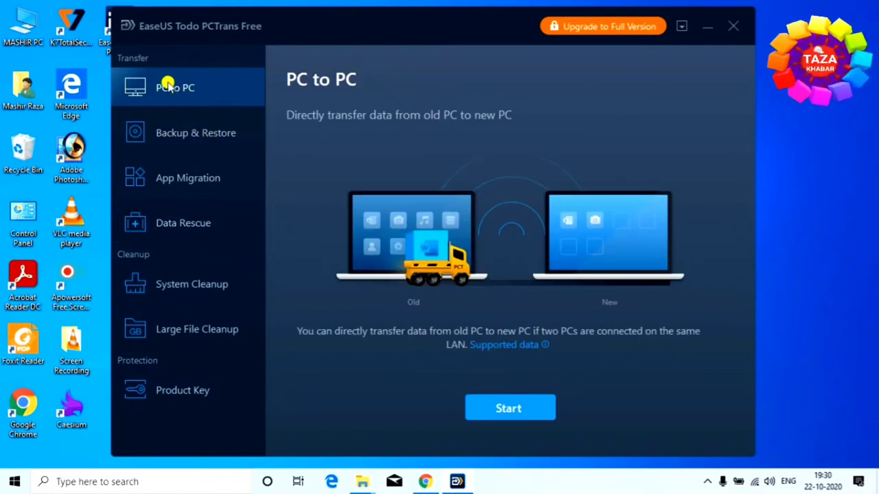
left_click(512, 409)
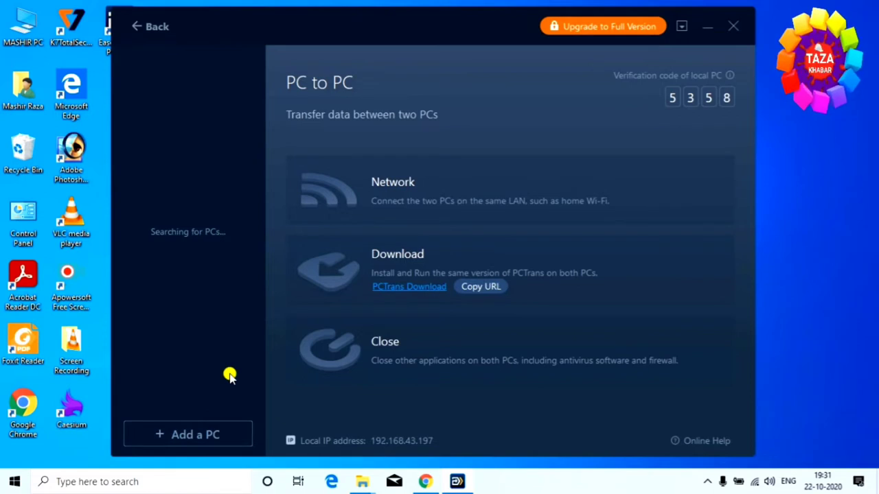
left_click(188, 431)
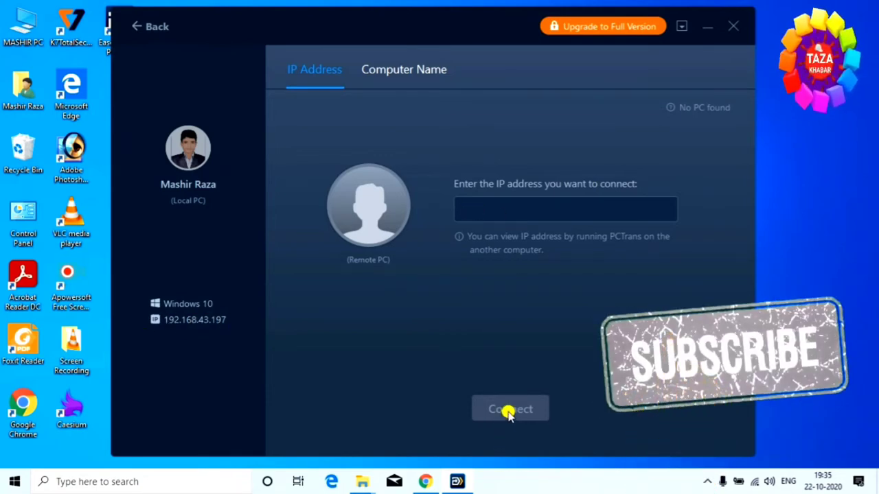
left_click(396, 69)
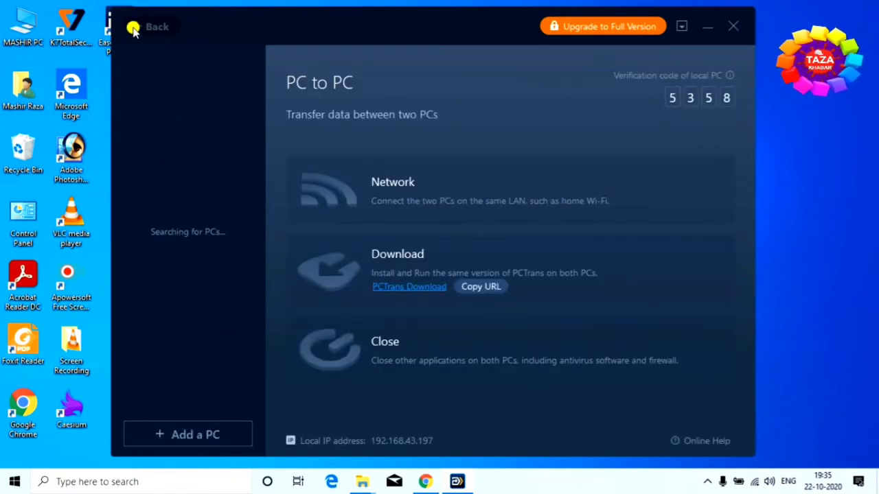
left_click(131, 25)
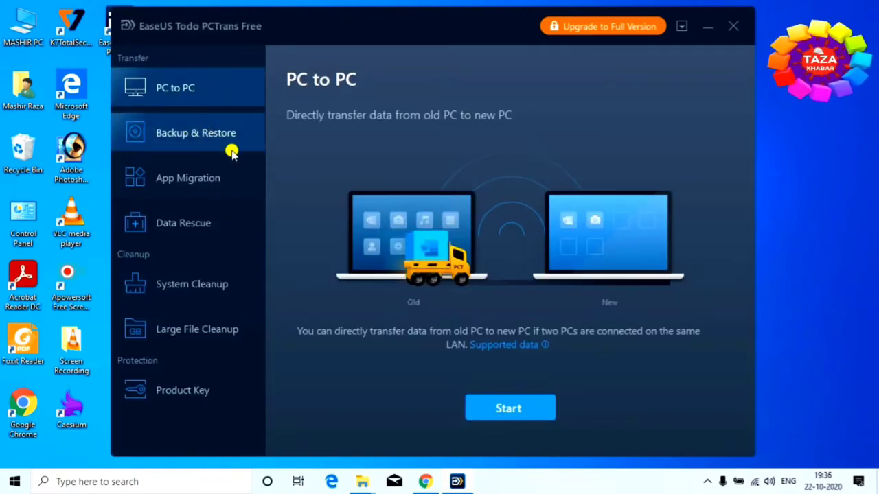
- Start a new data backup with the Backup & Restore feature
left_click(189, 135)
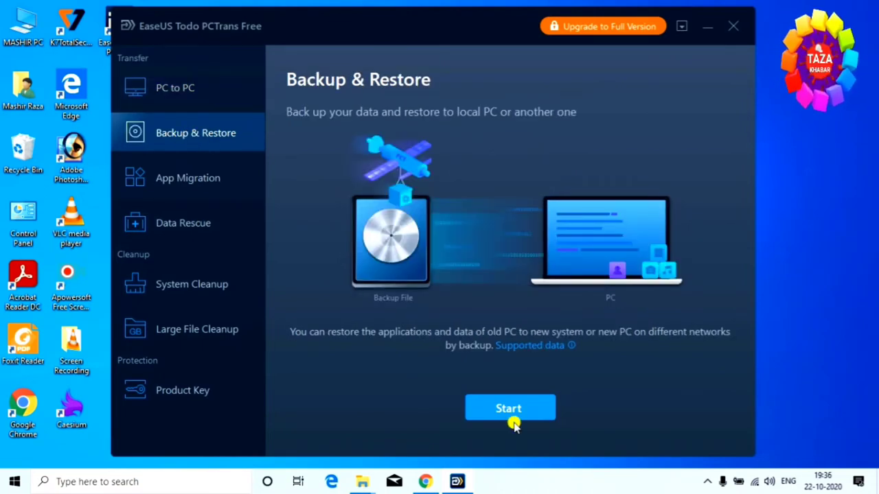
left_click(491, 407)
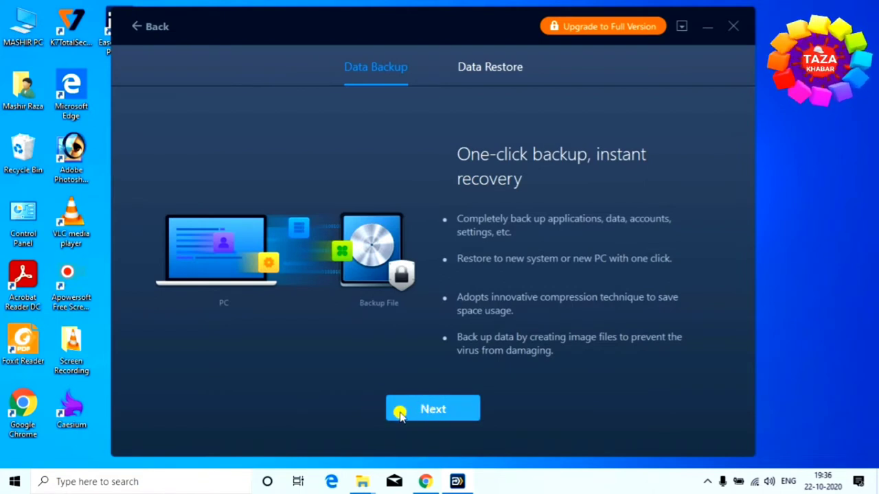
left_click(421, 410)
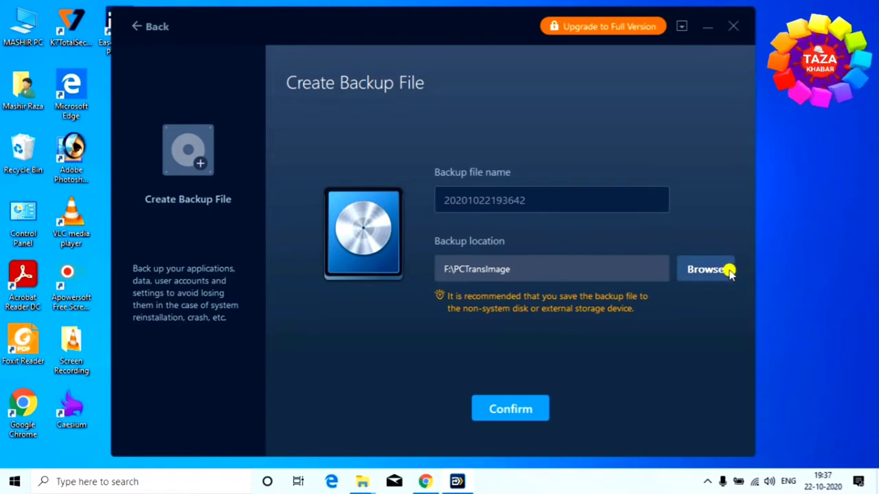
- Set the backup location to the sssss folder on Local Disk (F:) and confirm the backup file
left_click(694, 268)
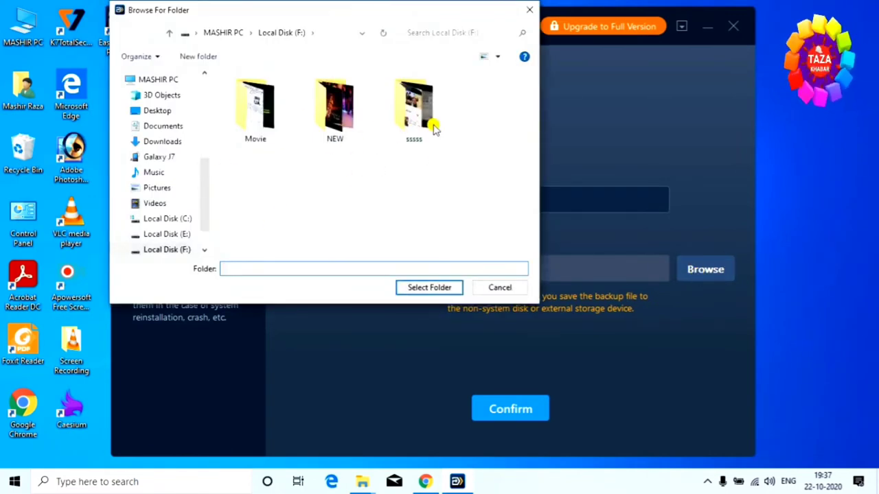
double_click(414, 131)
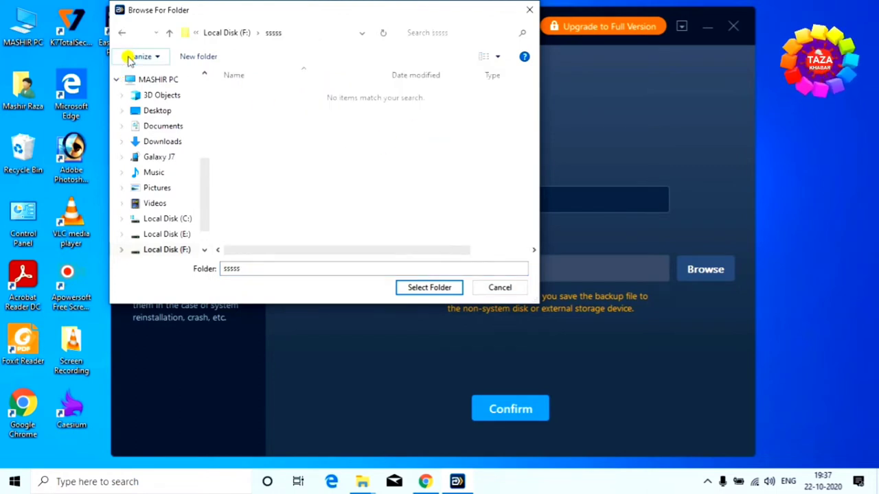
left_click(123, 33)
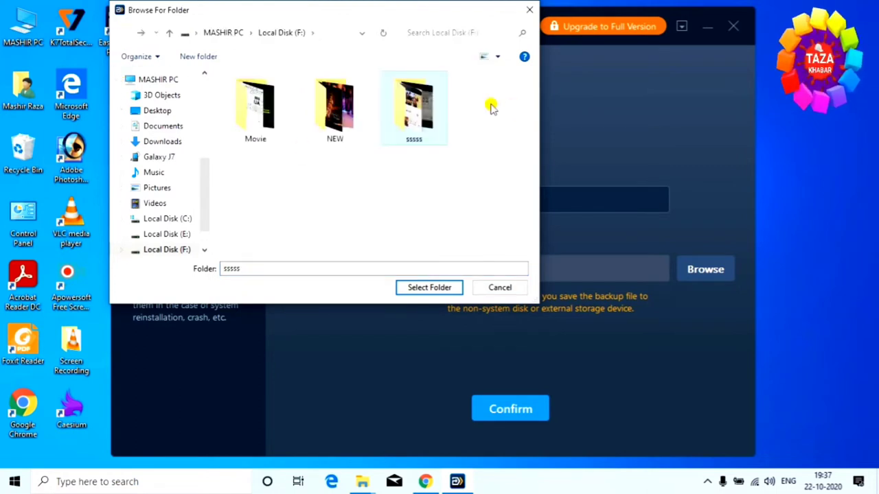
left_click(428, 288)
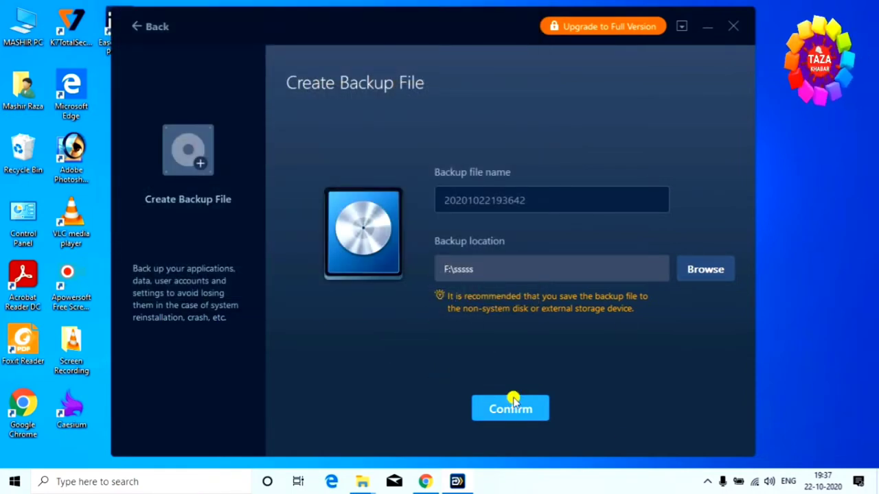
left_click(491, 406)
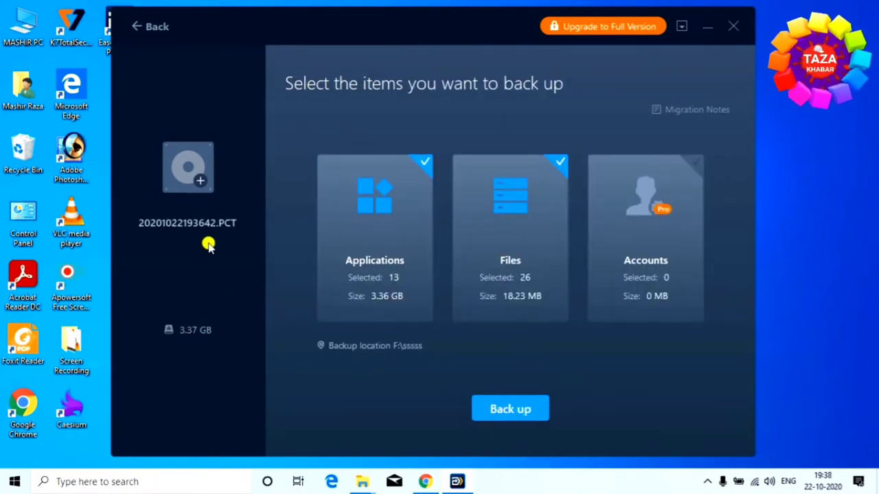
- Try to back up only the applications with Files deselected, and dismiss the upgrade offer
mouse_move(419, 238)
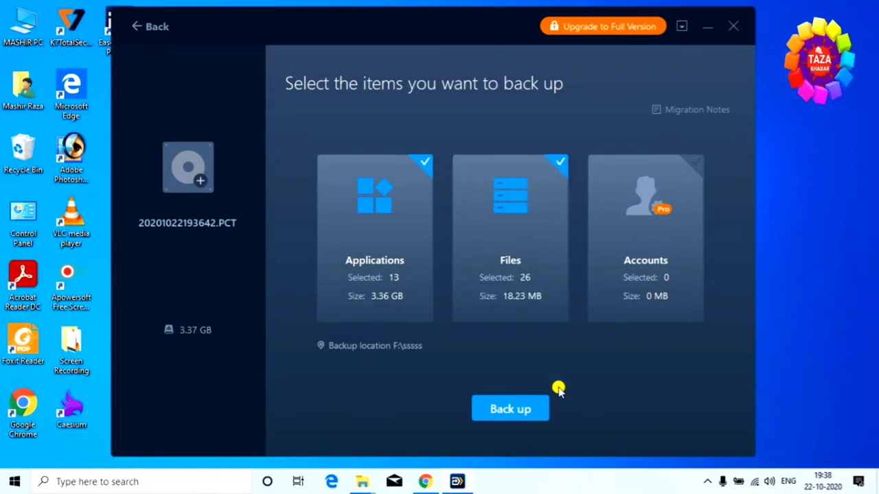
mouse_move(520, 253)
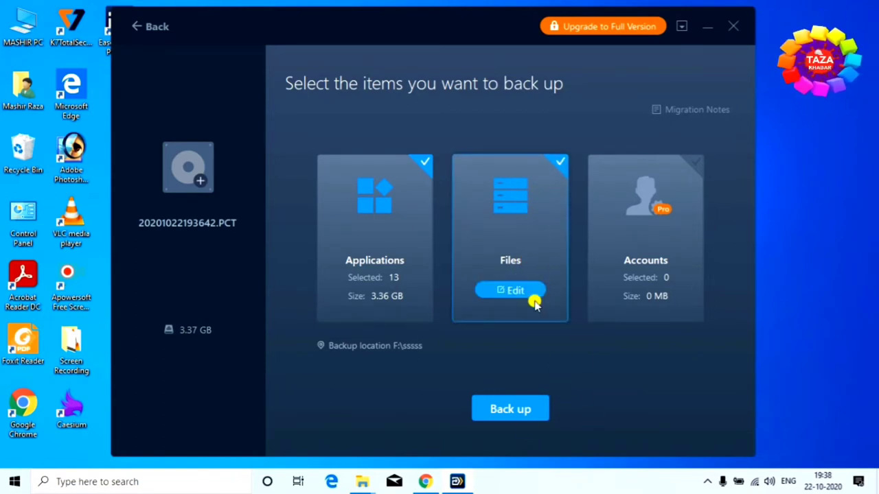
left_click(553, 217)
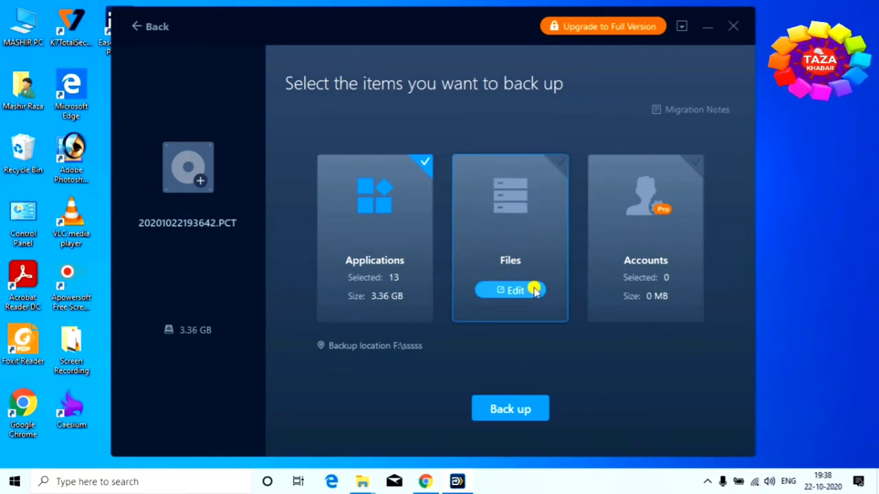
left_click(510, 409)
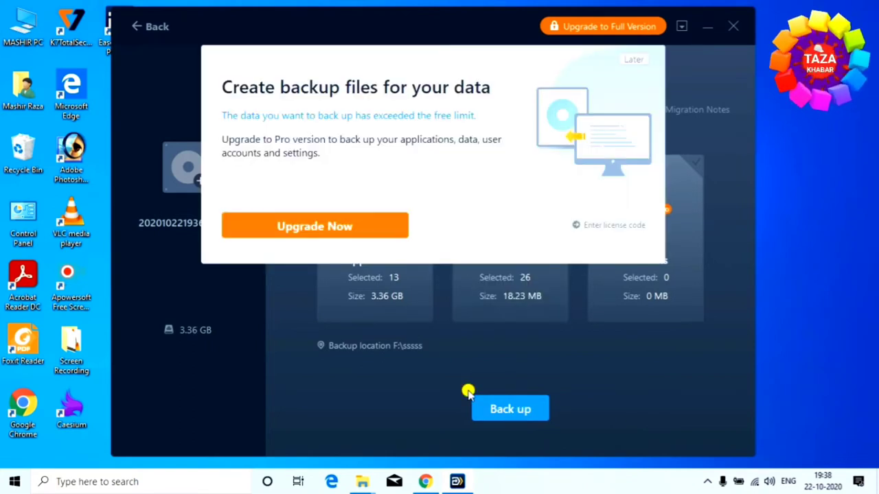
left_click(417, 370)
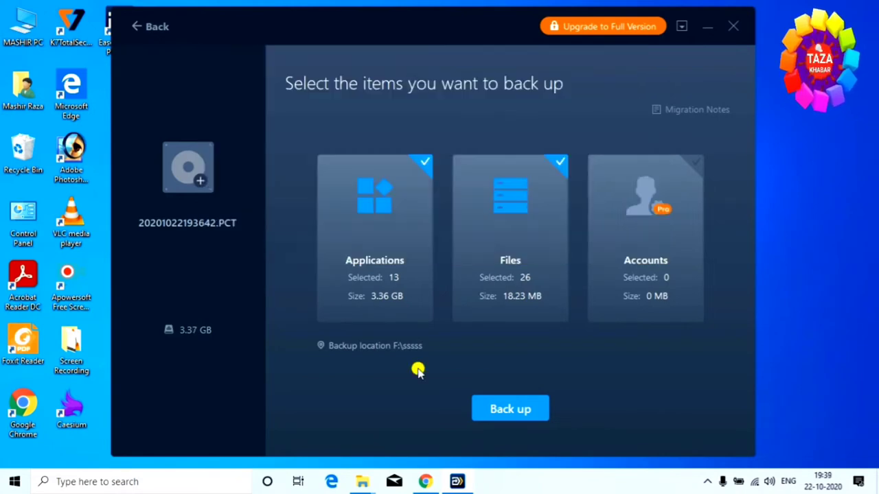
- Review the folders and disks selected under Files for the backup and return to the item selection
mouse_move(483, 308)
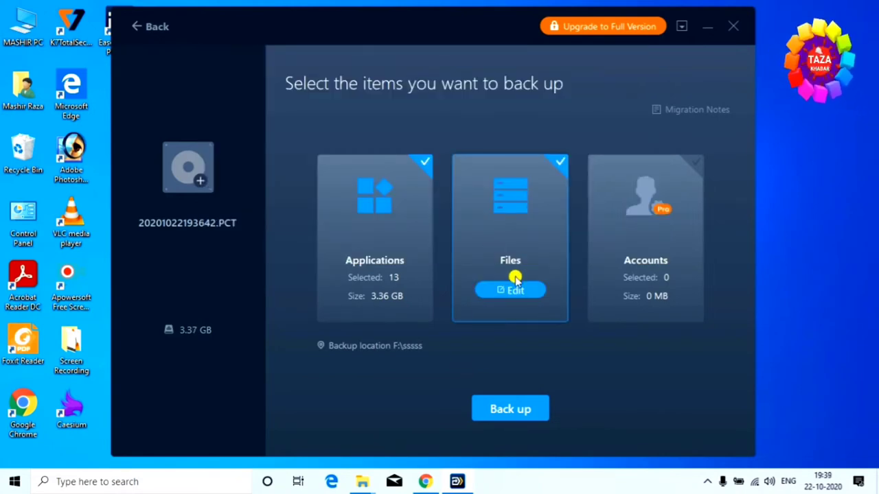
left_click(515, 291)
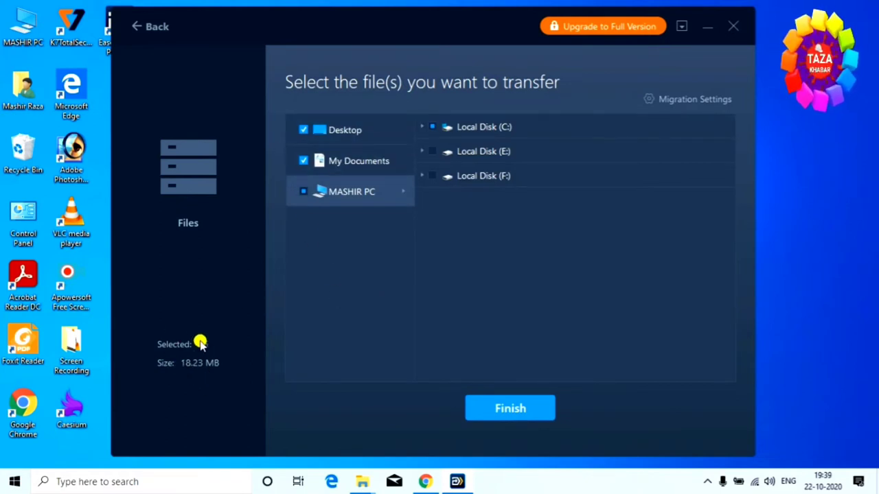
left_click(516, 410)
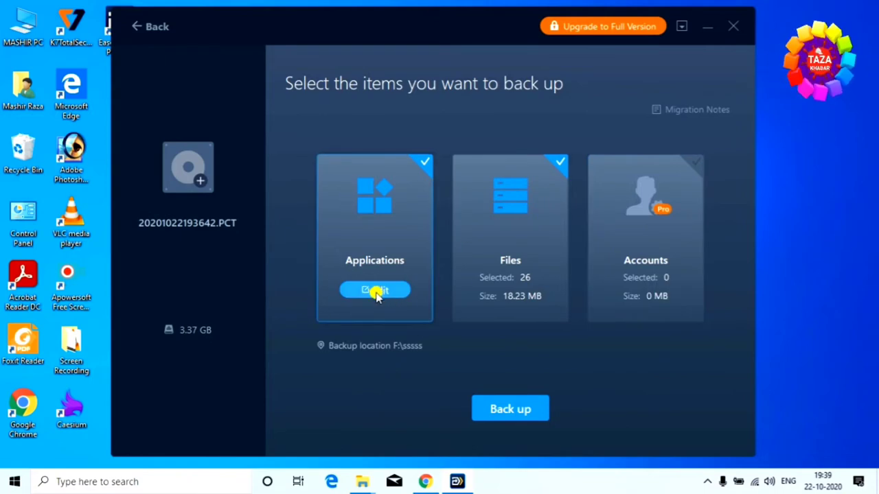
- Exclude Foxit Reader, Google Chrome, the Apowersoft screen recorder, Realtek Card Reader, Microsoft Office Enterprise and Microsoft OneDrive from the applications in the backup
left_click(374, 291)
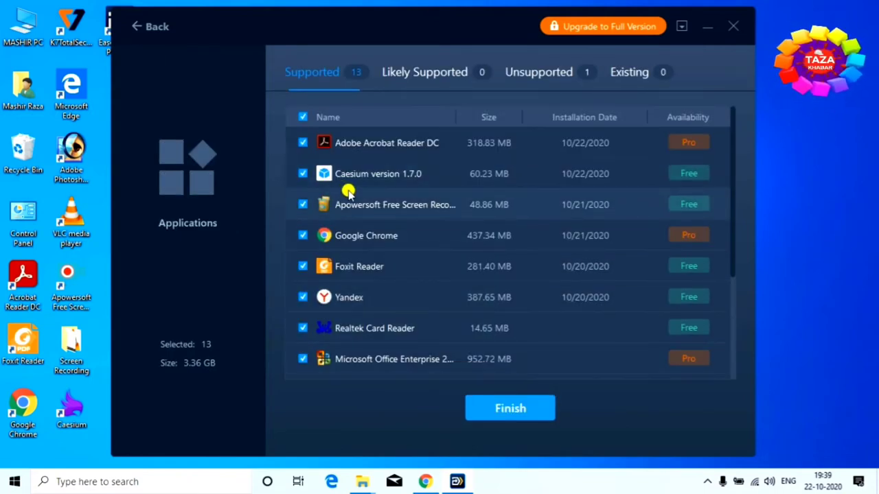
scroll(350, 206, "down", 3)
scroll(386, 249, "up", 3)
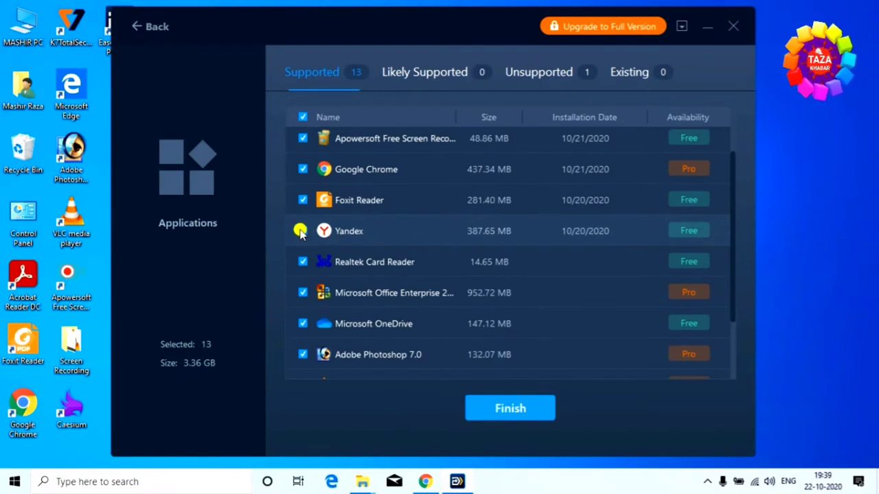
left_click(303, 193)
left_click(304, 169)
left_click(302, 138)
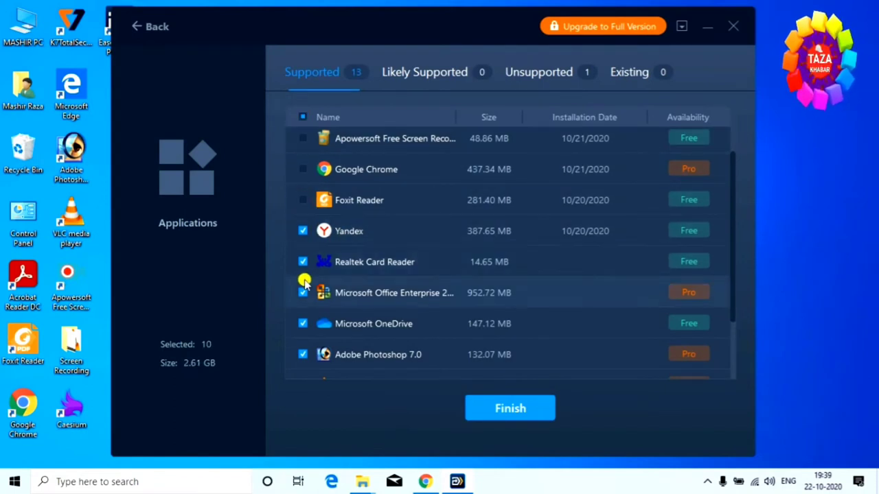
left_click(303, 262)
left_click(303, 292)
left_click(302, 323)
- Exclude Adobe Photoshop 7.0, VLC media player, Vulkan Run Time Libraries and K7TotalSecurity from the applications in the backup
scroll(353, 320, "down", 3)
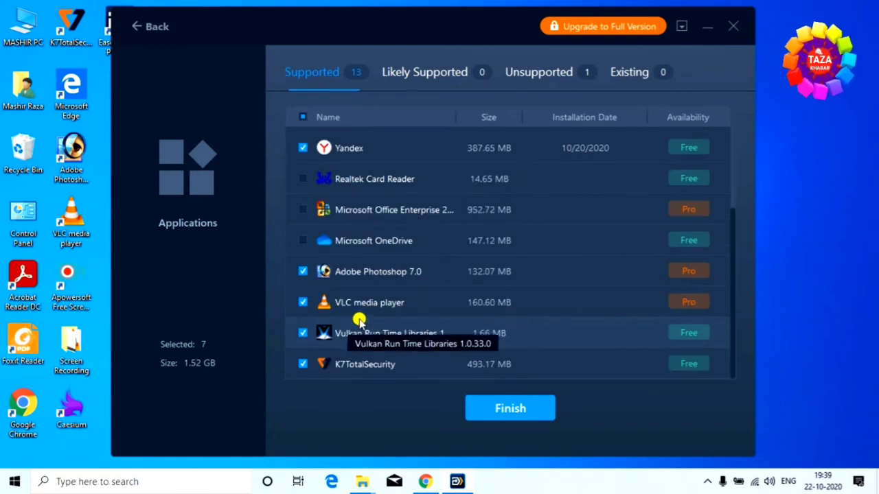
left_click(303, 272)
left_click(303, 303)
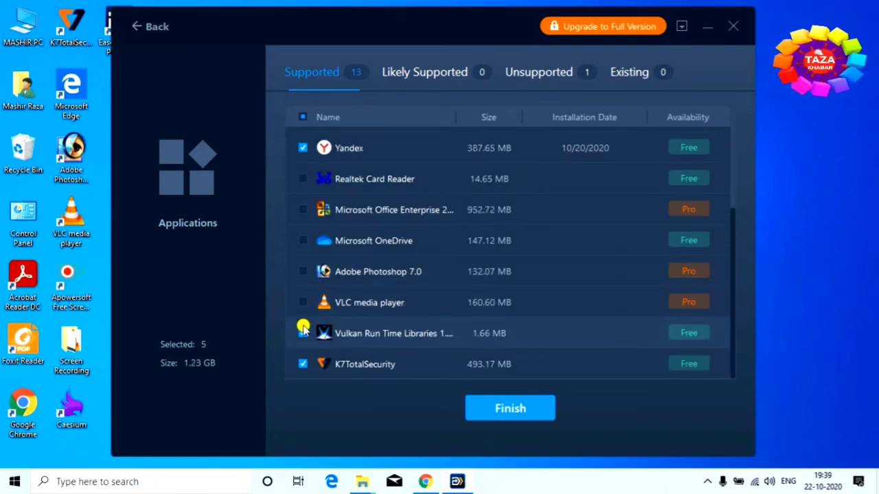
left_click(302, 333)
left_click(303, 364)
- Exclude Caesium and Adobe Acrobat Reader DC as well, leaving only Yandex selected, and finish the application selection
scroll(404, 305, "up", 5)
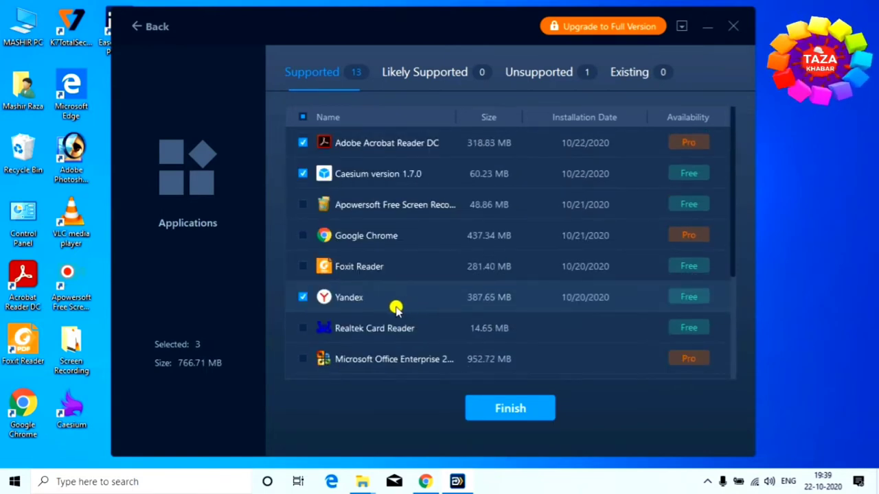
left_click(303, 174)
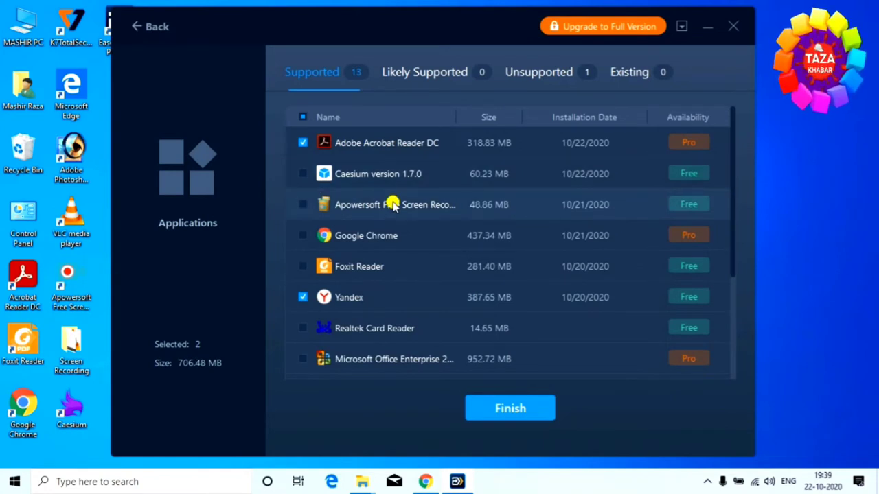
left_click(302, 143)
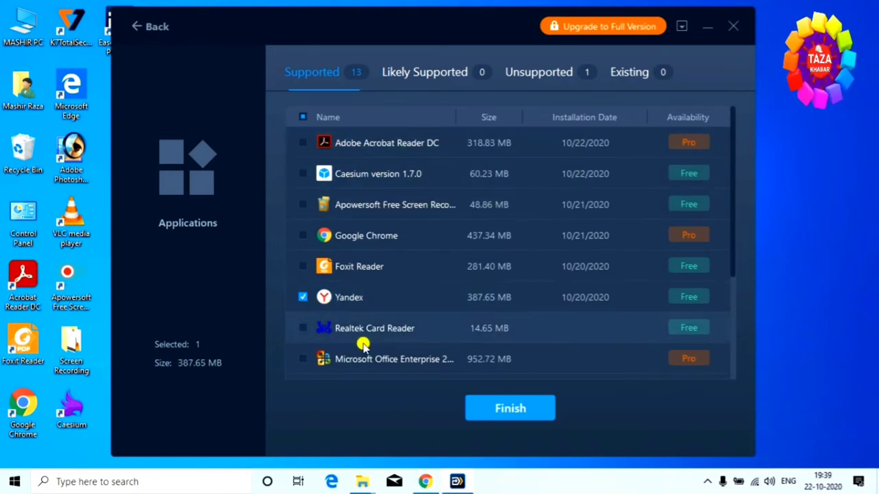
left_click(521, 410)
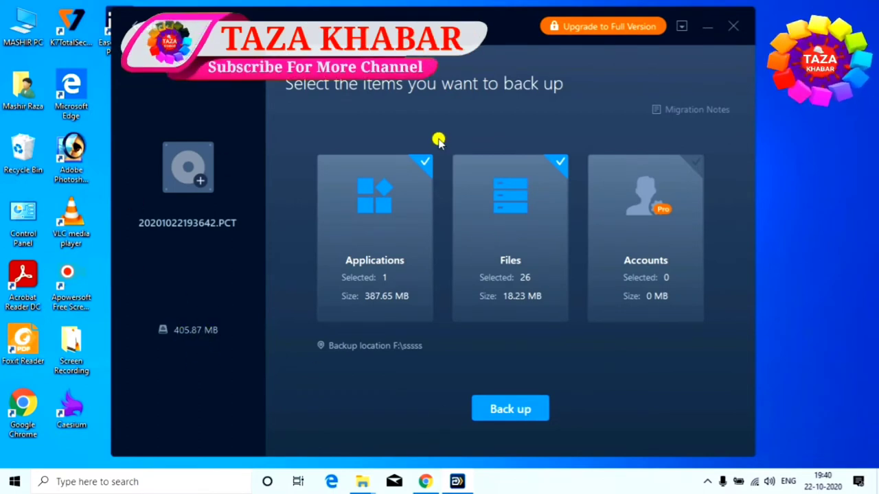
- Leave the backup setup and browse F:\sssss for an existing PCT backup file under Data Restore, without choosing one
left_click(187, 167)
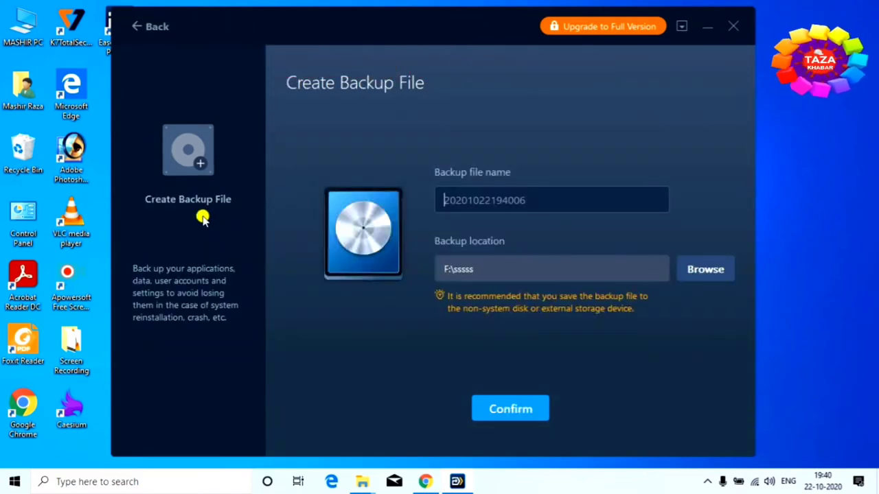
left_click(139, 27)
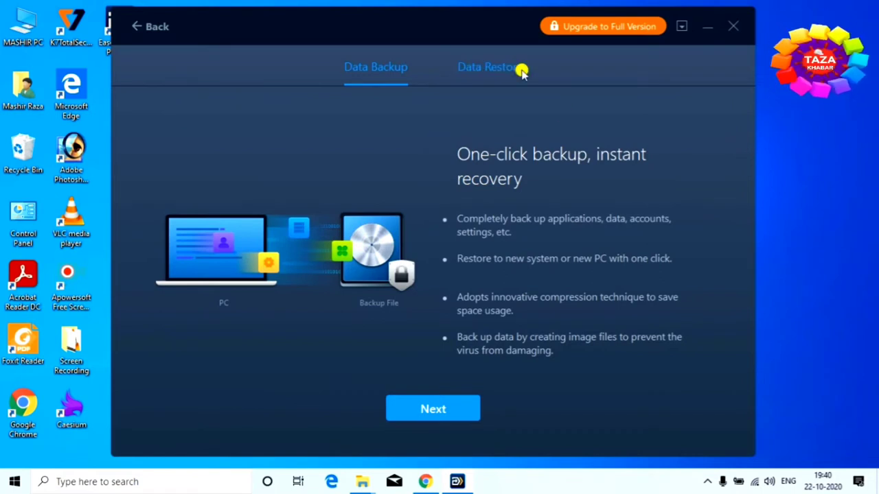
left_click(497, 69)
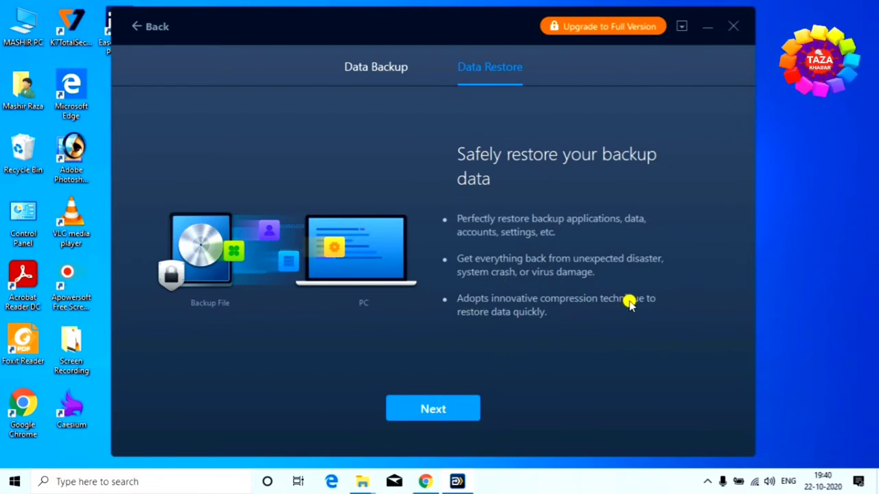
left_click(439, 409)
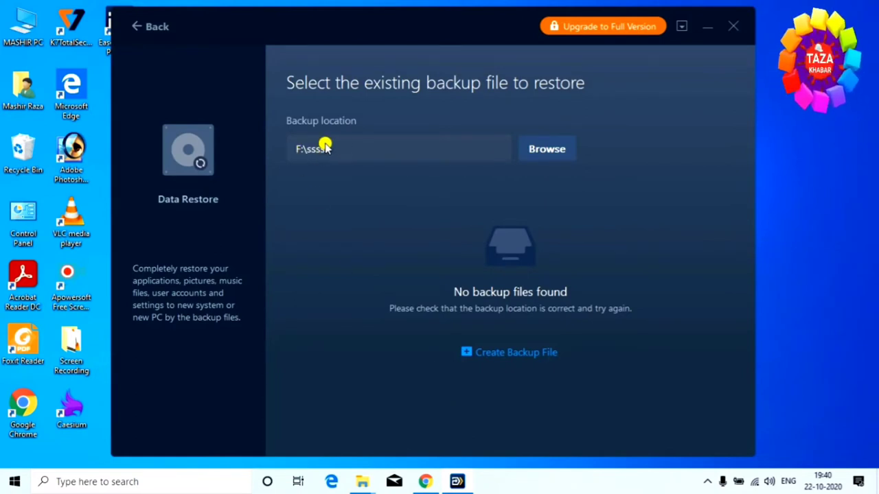
left_click(541, 151)
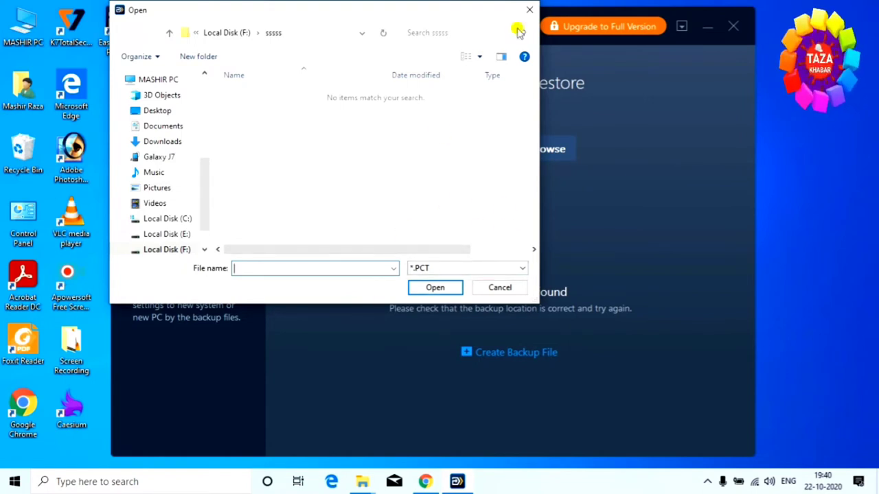
left_click(499, 288)
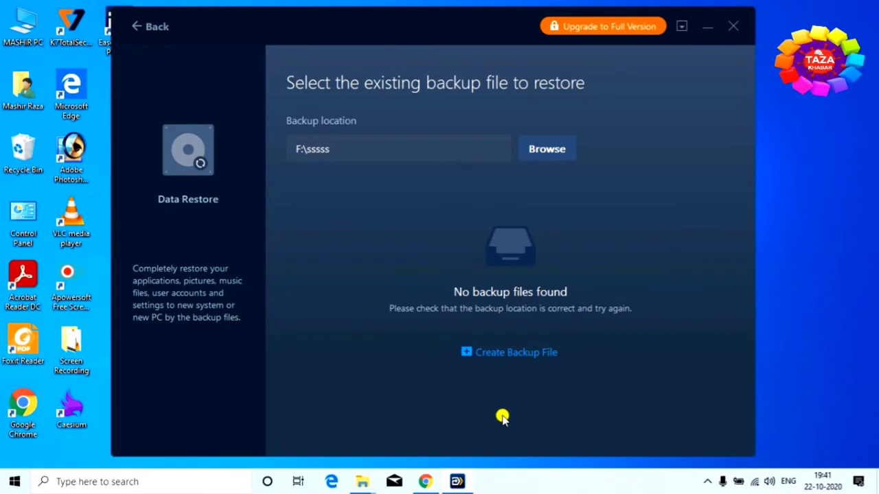
- View the Create Backup File page reached from the restore page and return to the Backup & Restore overview
left_click(533, 357)
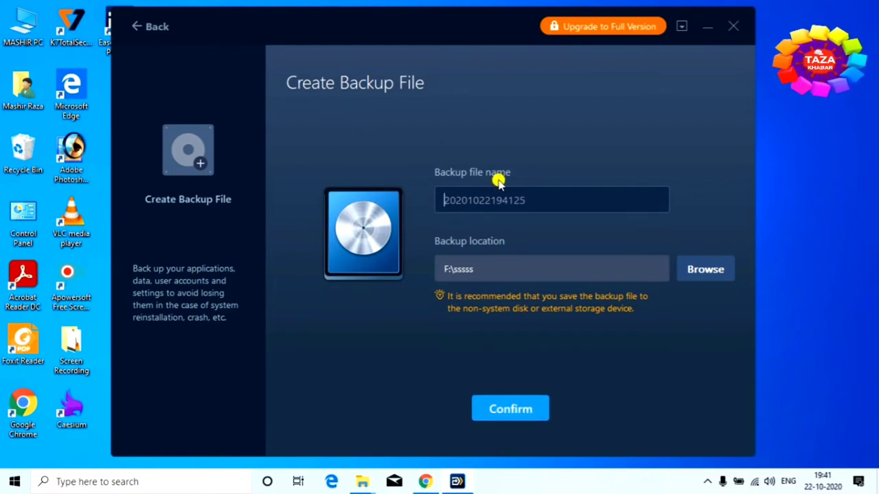
left_click(133, 31)
left_click(133, 31)
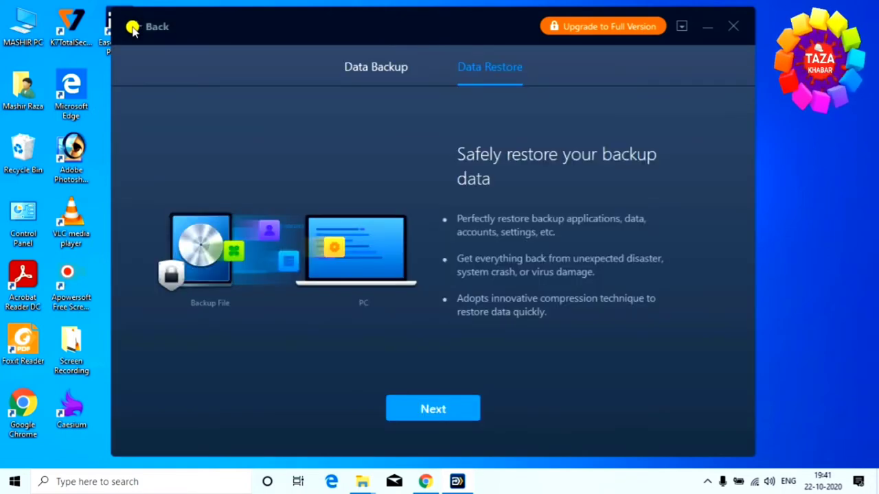
left_click(133, 29)
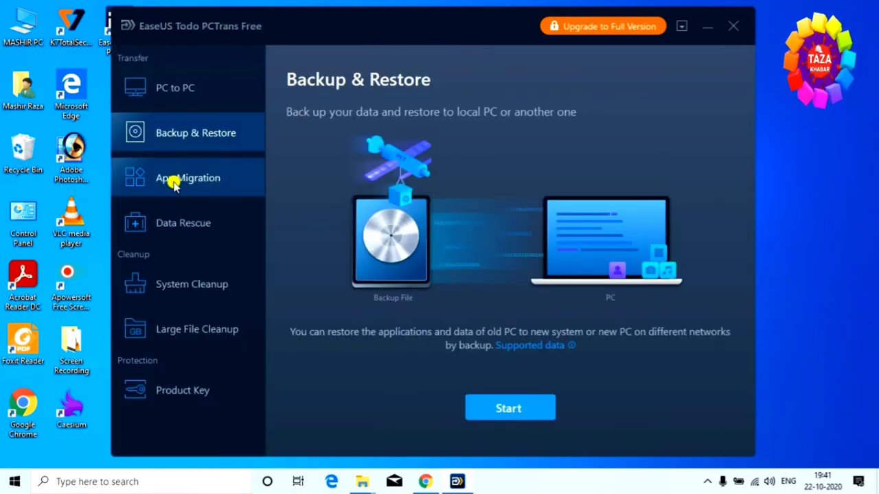
- Migrate Yandex from Local Disk (C:) to F:\ with App Migration and close the completion report
left_click(195, 187)
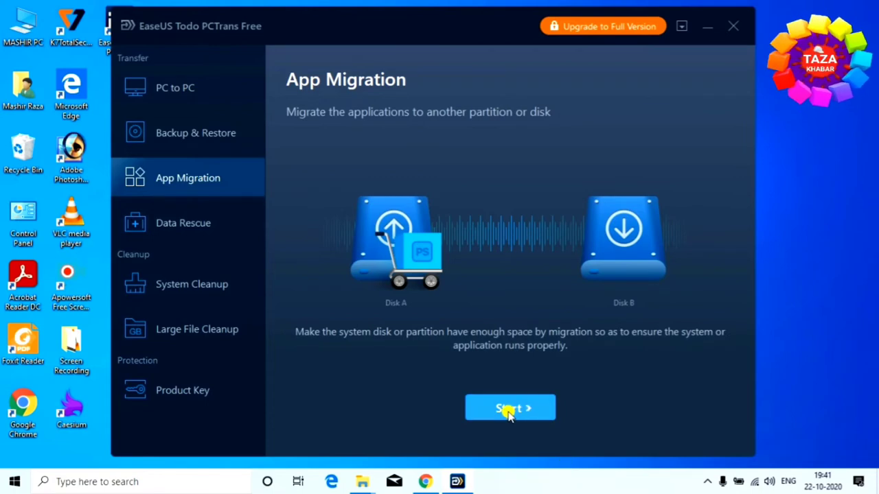
left_click(472, 409)
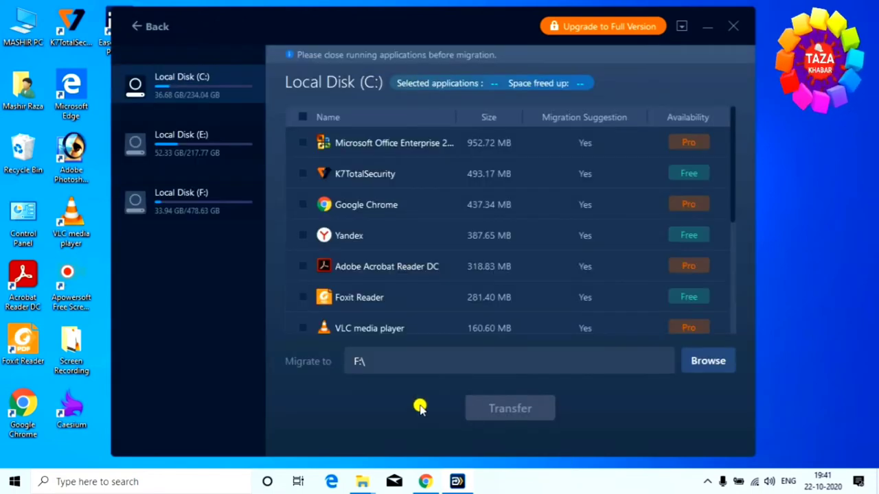
scroll(427, 165, "down", 3)
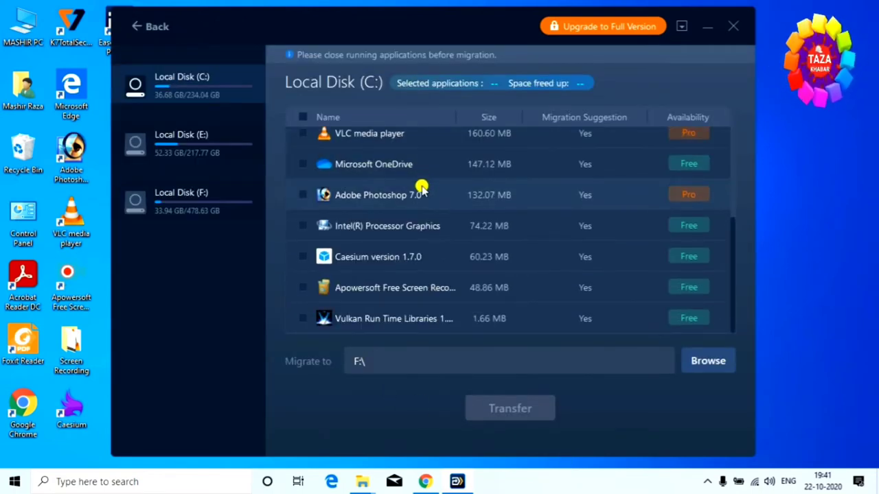
scroll(421, 204, "up", 3)
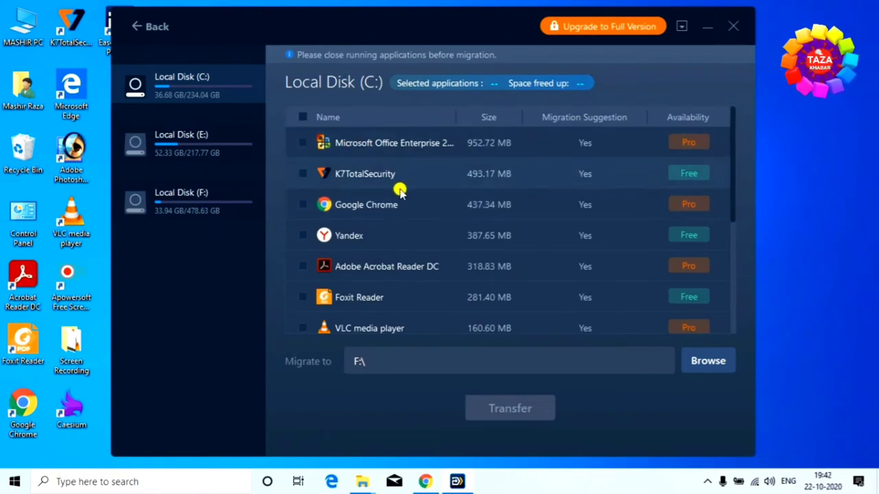
scroll(403, 178, "down", 3)
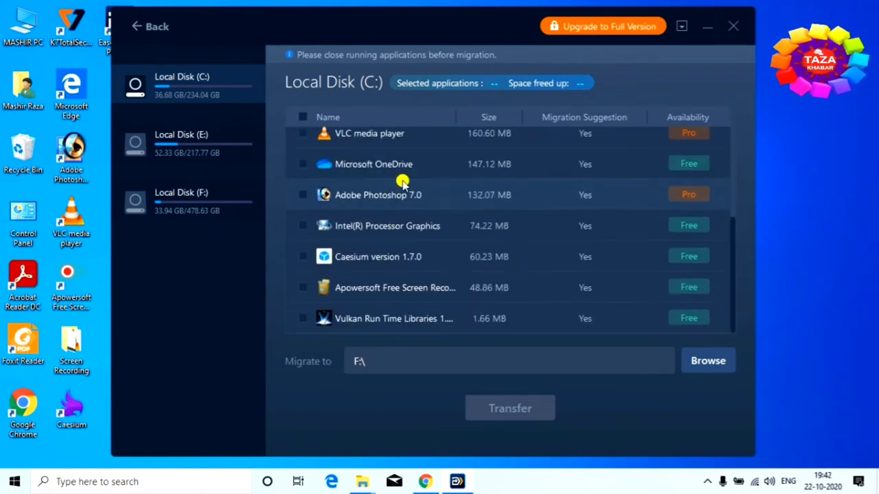
scroll(404, 184, "up", 3)
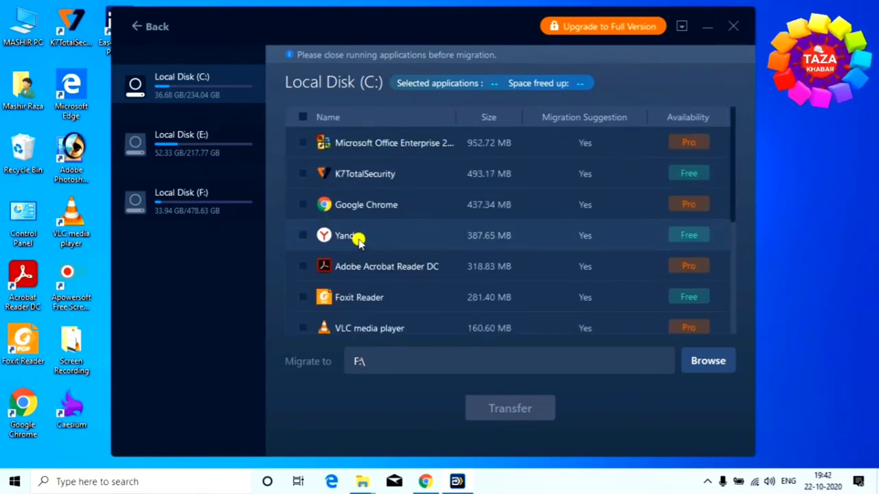
left_click(304, 236)
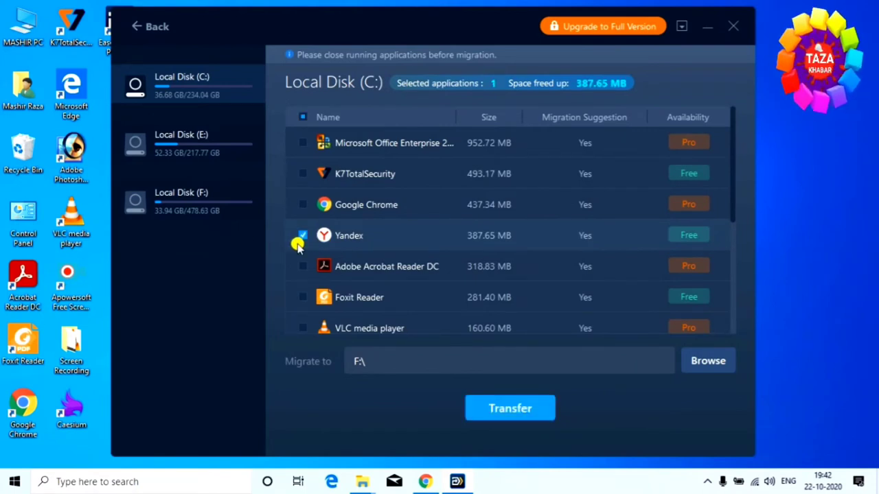
left_click(512, 416)
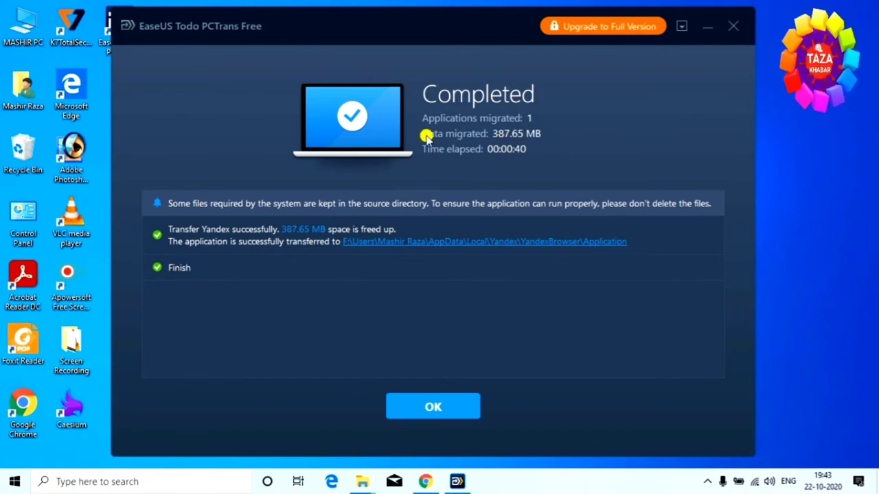
left_click(398, 415)
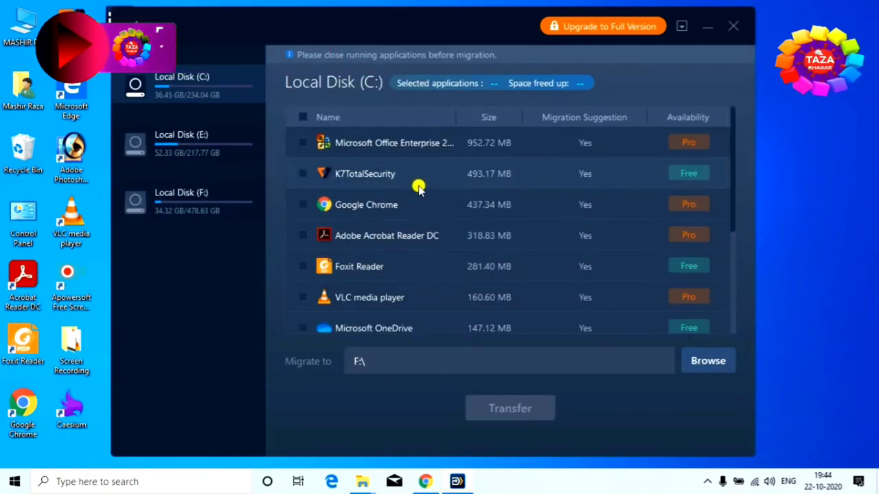
- Review the applications remaining on Local Disk (C:) and check which ones are on Local Disk (F:)
scroll(418, 187, "down", 3)
scroll(416, 228, "up", 3)
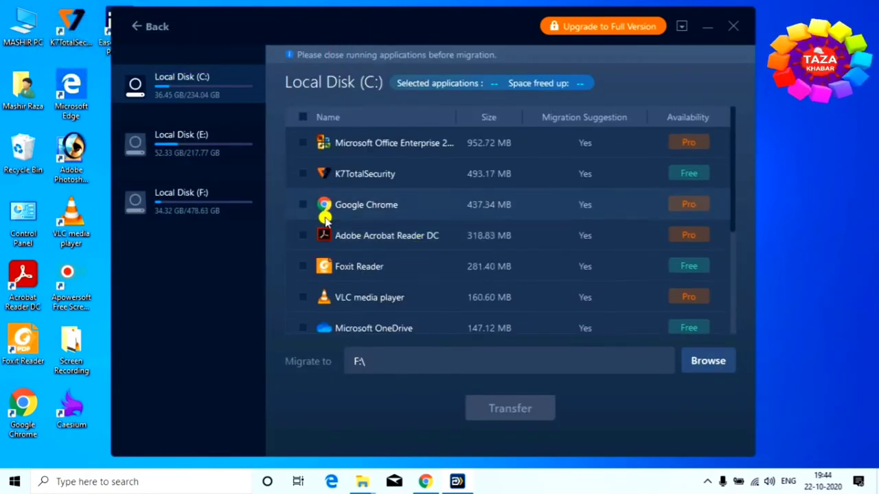
scroll(396, 229, "down", 3)
scroll(395, 247, "up", 3)
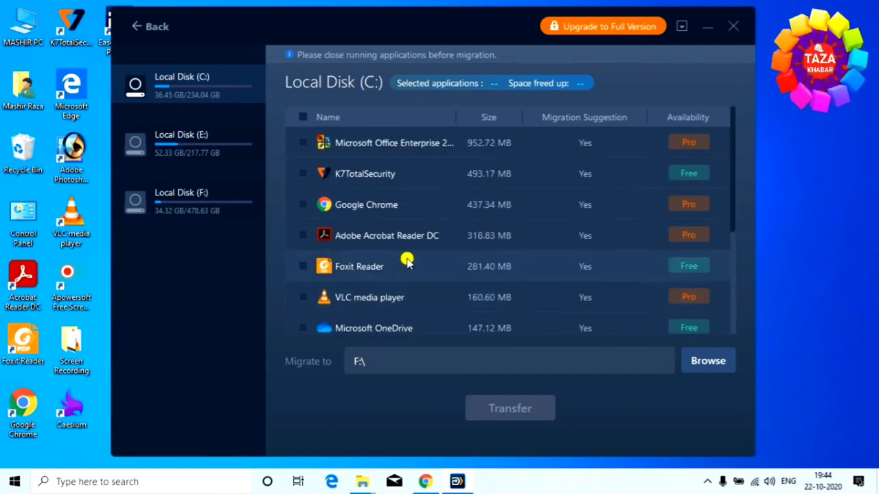
scroll(418, 206, "down", 3)
scroll(430, 245, "up", 3)
scroll(385, 192, "down", 3)
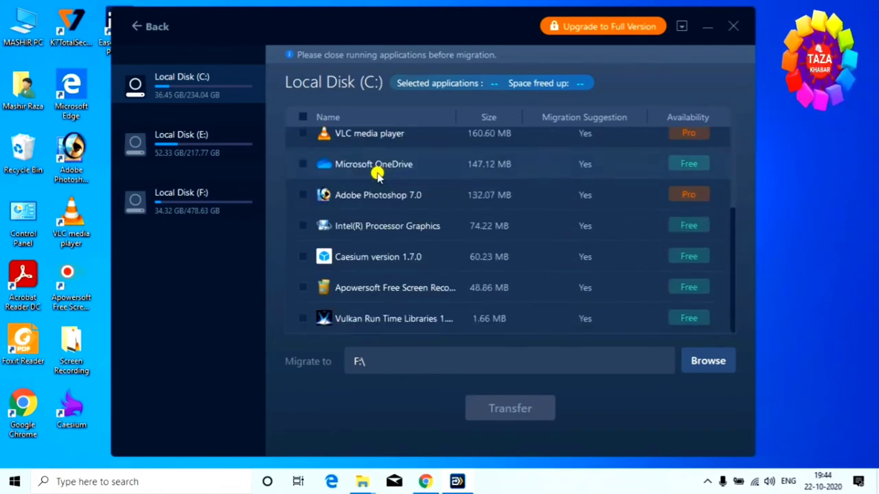
scroll(357, 175, "up", 3)
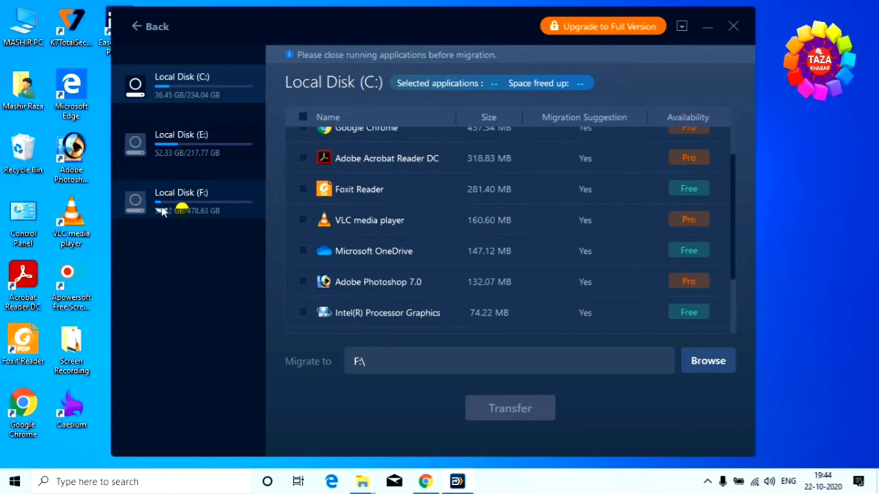
left_click(186, 200)
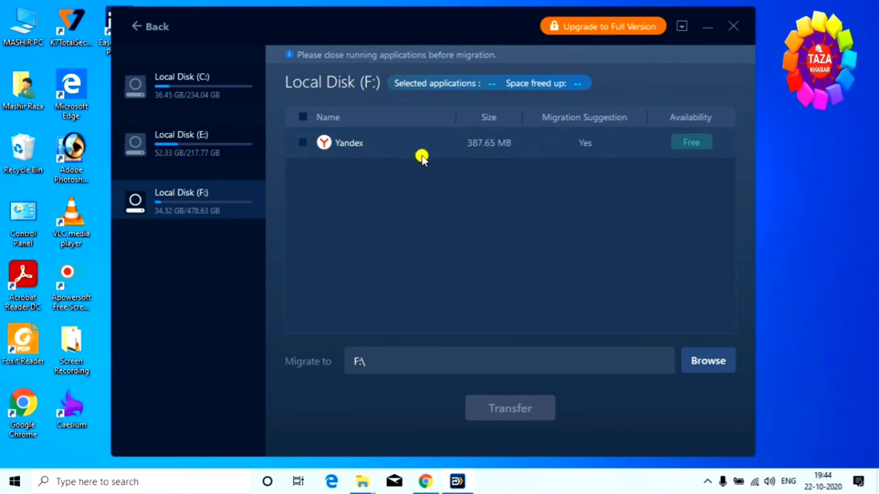
- Look at the possible destination folders on Local Disk (F:) without choosing one and return to the App Migration overview
left_click(703, 361)
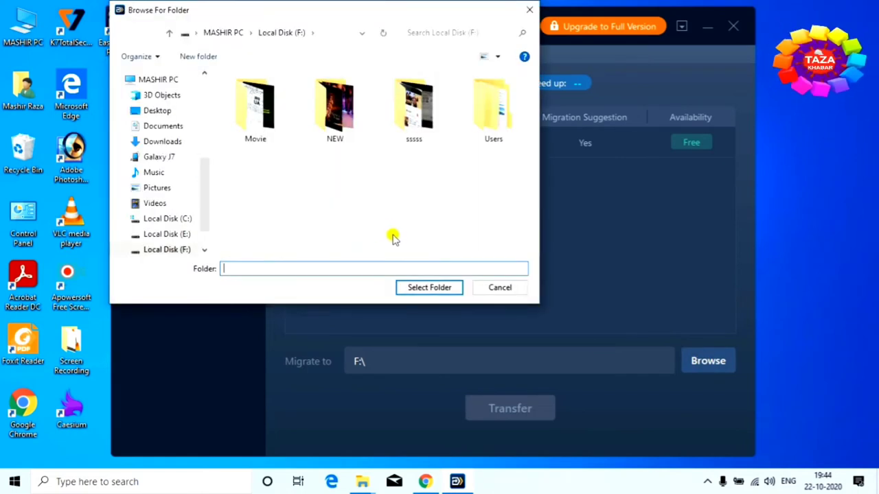
scroll(205, 233, "down", 1)
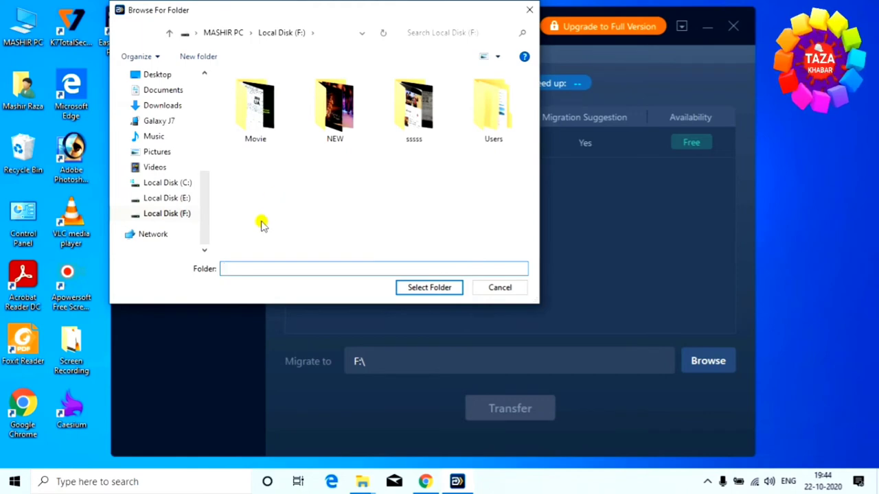
left_click(529, 10)
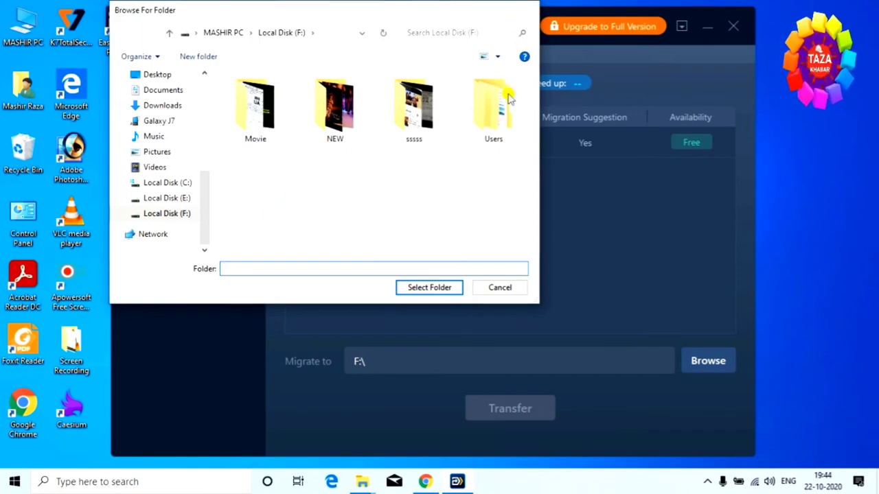
left_click(132, 27)
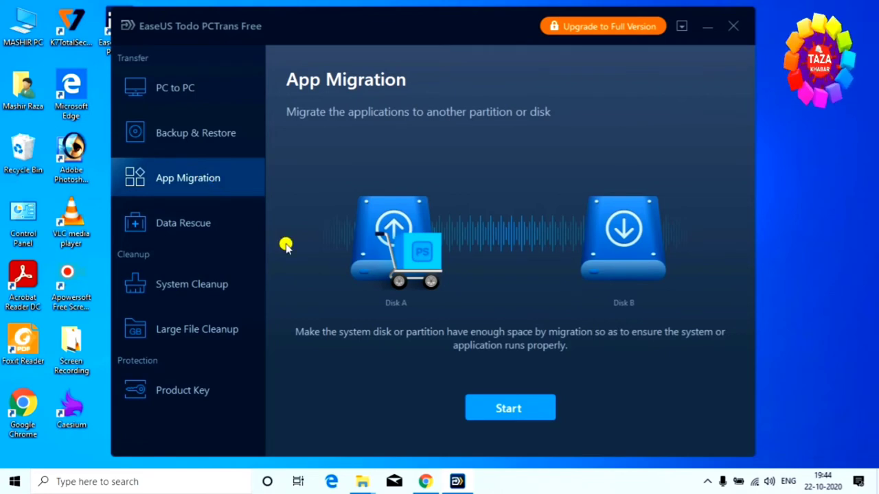
- Restart App Migration, dismissing the upgrade offer, and compare the applications on Local Disks (E:), (F:) and (C:)
left_click(491, 408)
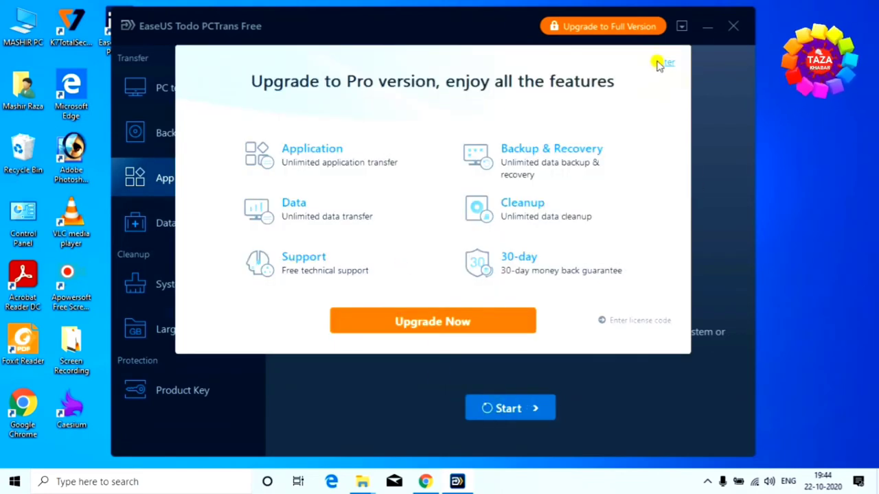
left_click(664, 65)
left_click(514, 407)
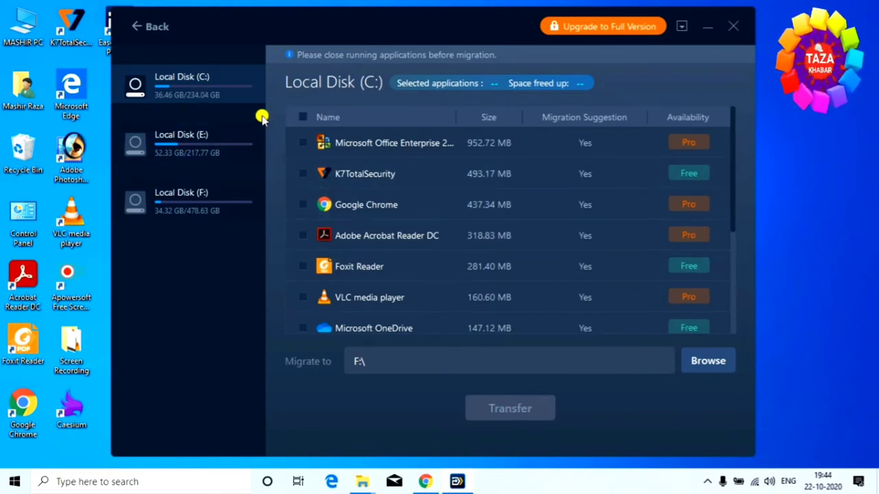
left_click(208, 144)
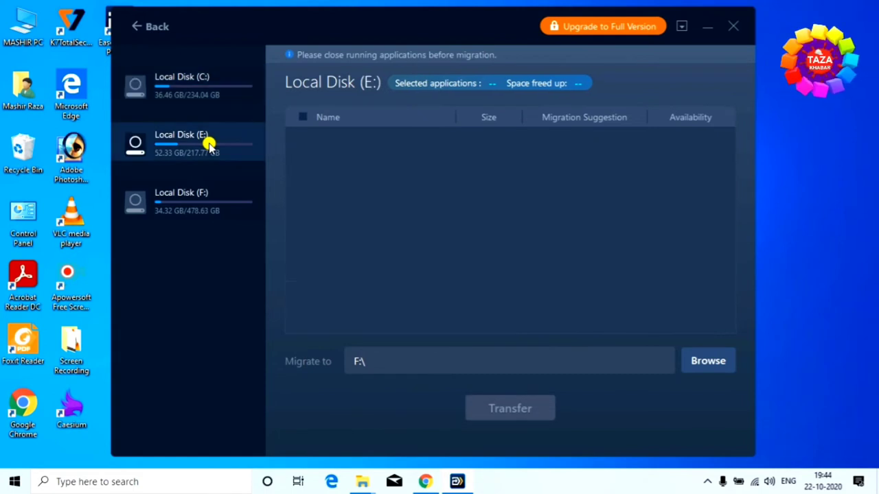
left_click(216, 199)
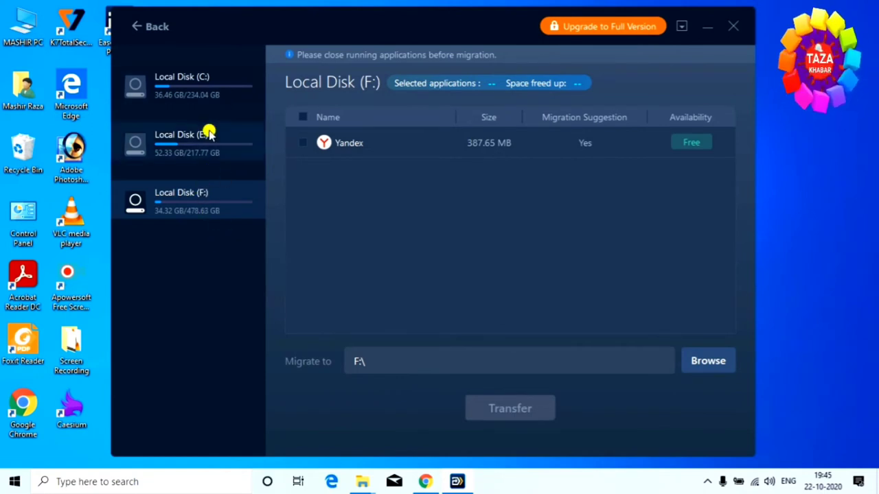
left_click(227, 92)
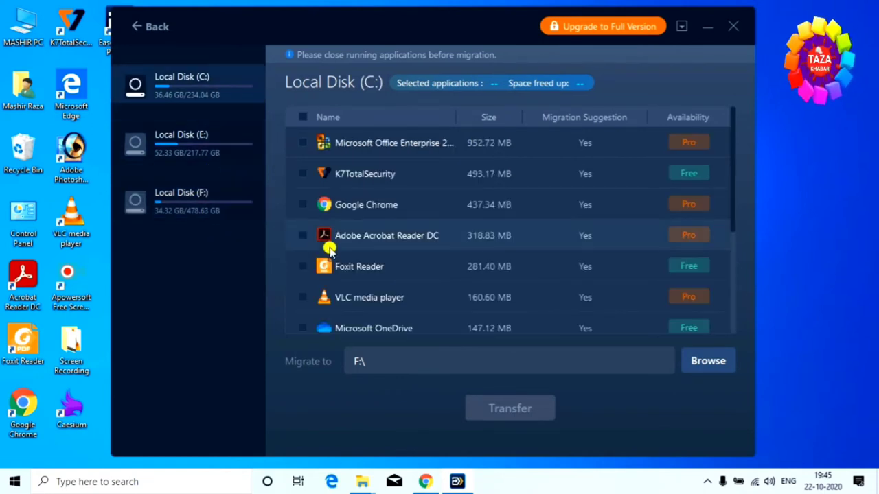
- Select Yandex on Local Disk (F:) and try to transfer it with F:\ as the destination
left_click(214, 202)
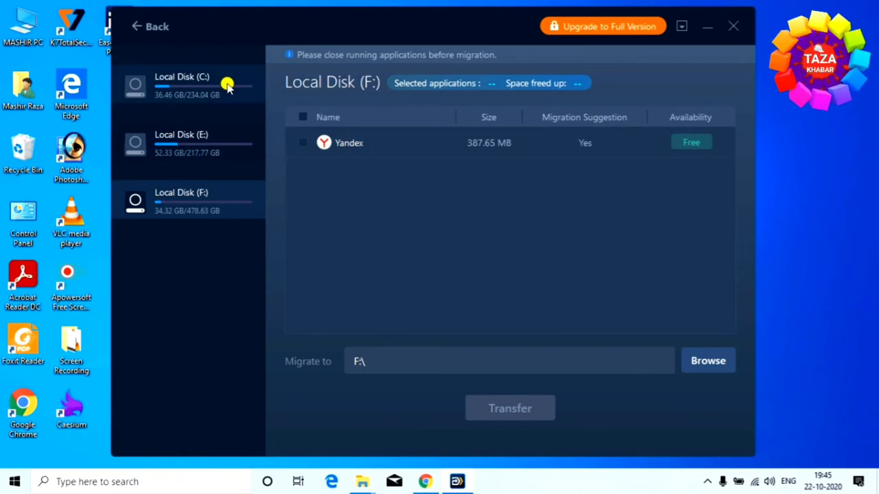
left_click(299, 143)
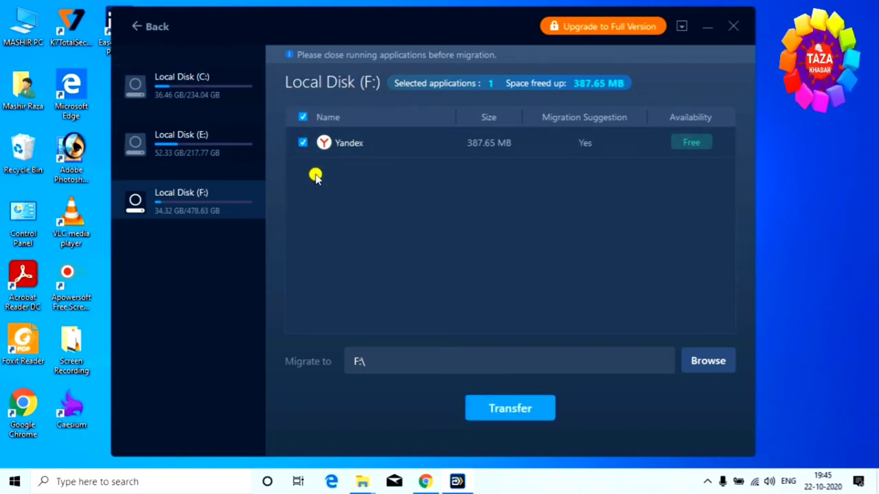
left_click(512, 415)
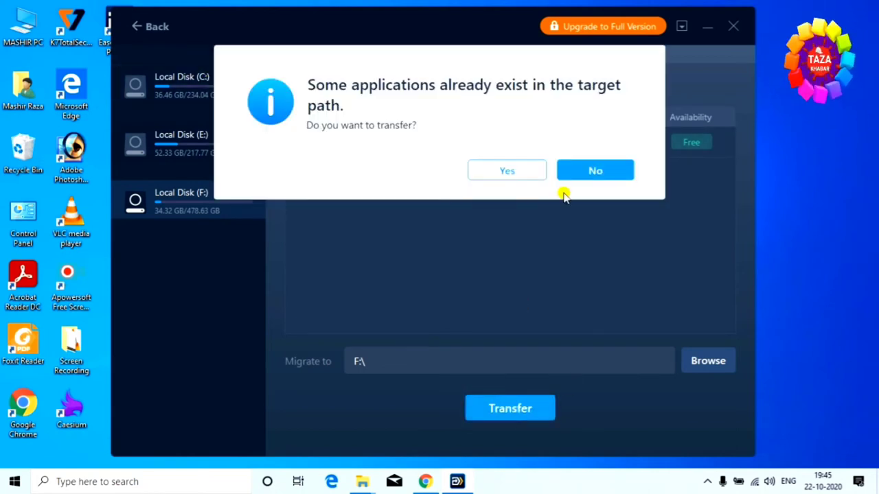
left_click(520, 179)
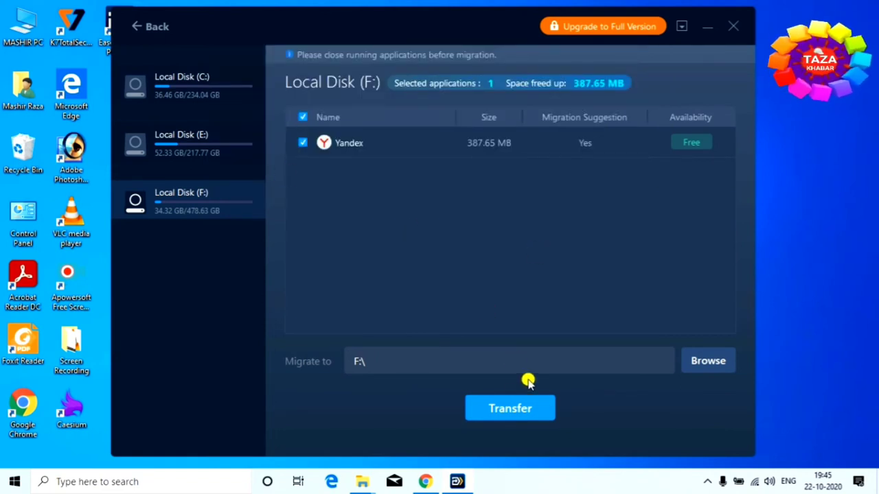
- Set the migration destination to C:\, transfer Yandex there and close the completion report
left_click(711, 362)
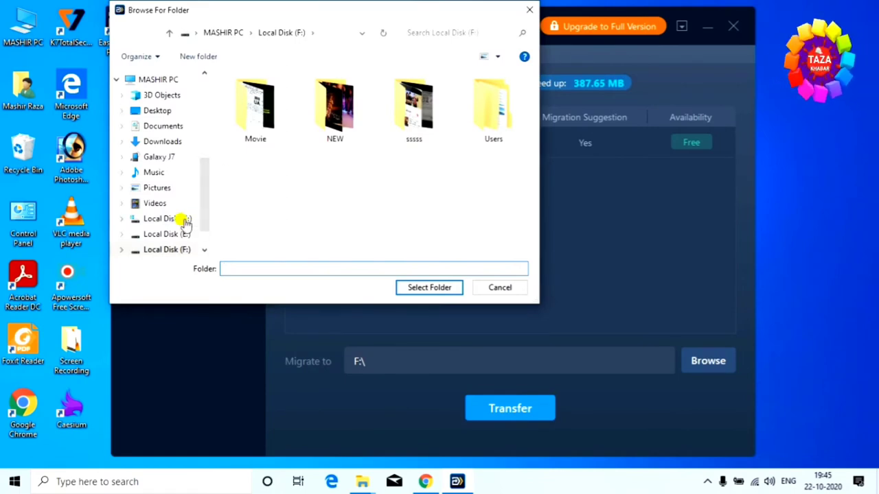
left_click(184, 220)
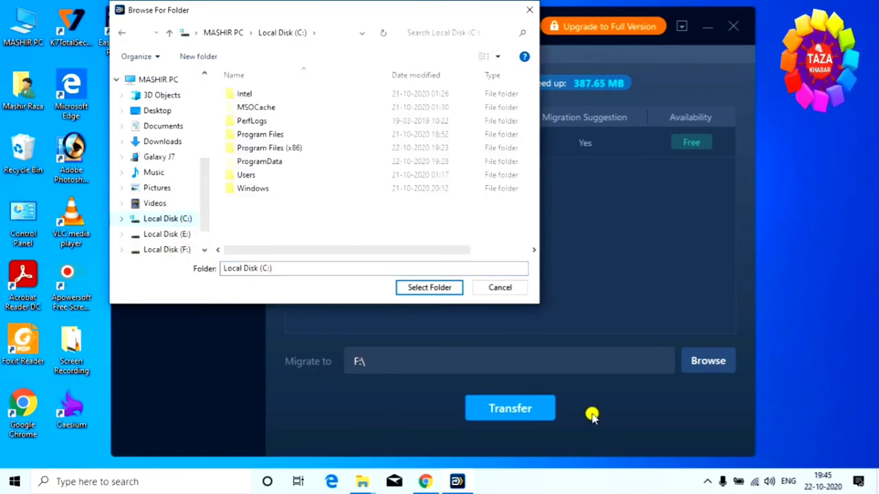
left_click(431, 287)
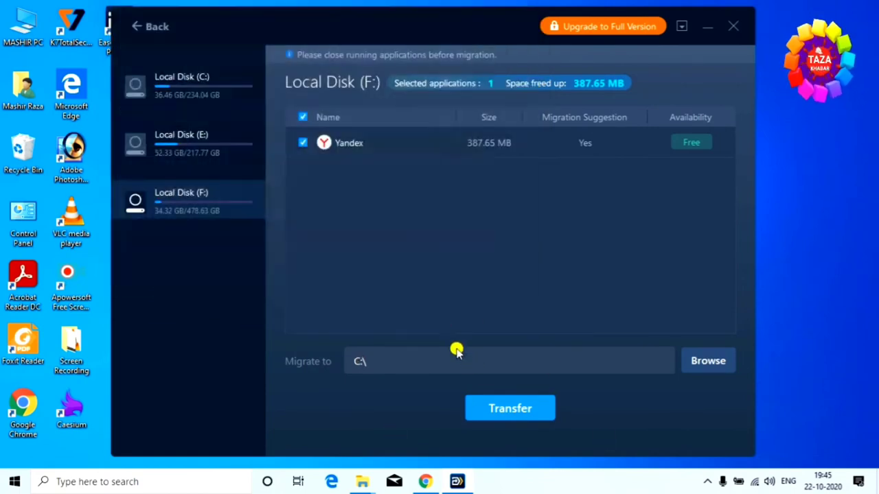
left_click(501, 409)
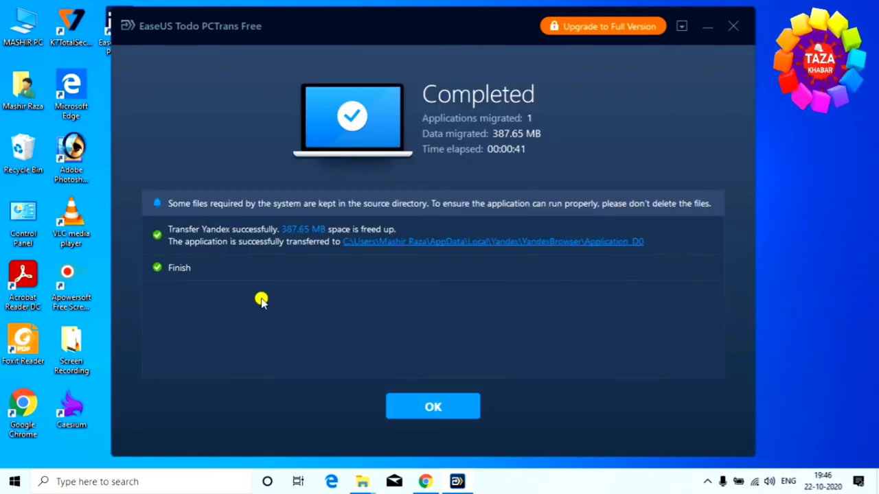
left_click(425, 406)
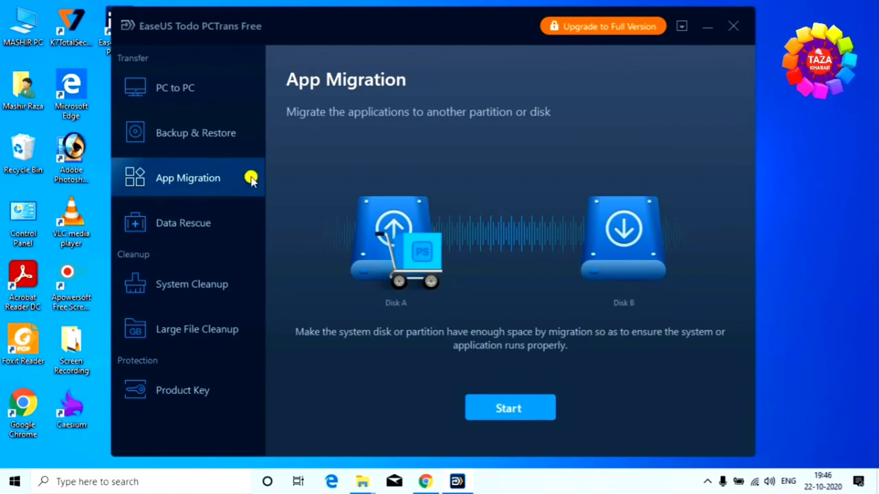
- Restart App Migration without upgrading and check whether Yandex is on Local Disk (C:) or (F:), ending at the overview
left_click(509, 410)
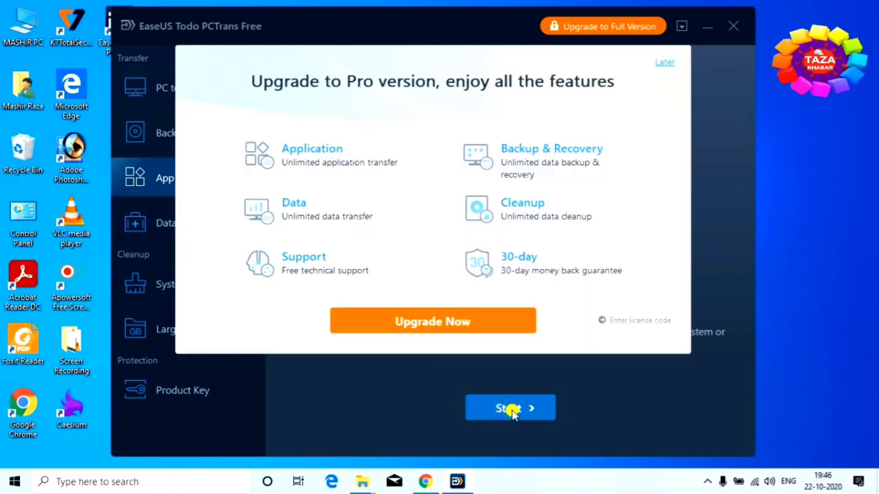
left_click(664, 63)
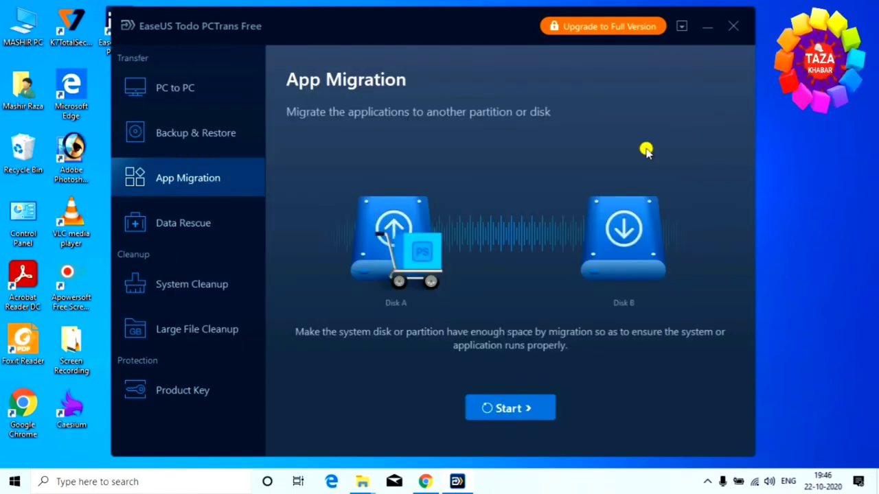
left_click(529, 408)
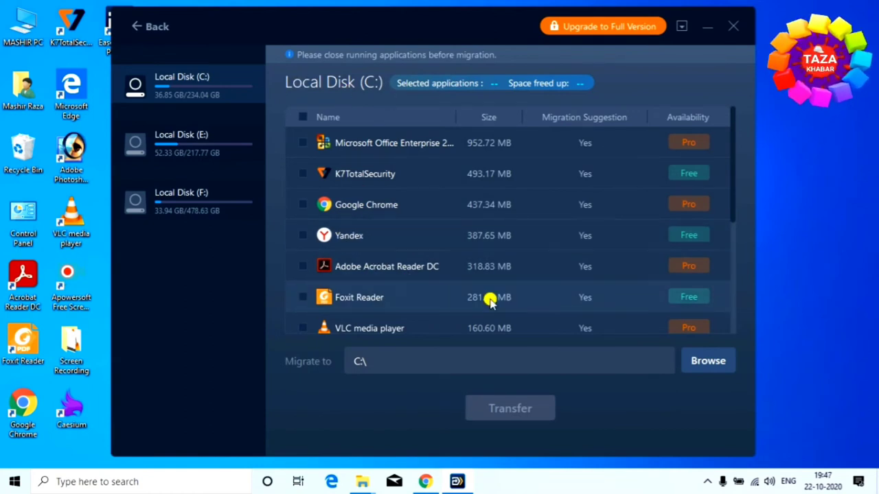
scroll(493, 282, "down", 3)
scroll(500, 265, "up", 3)
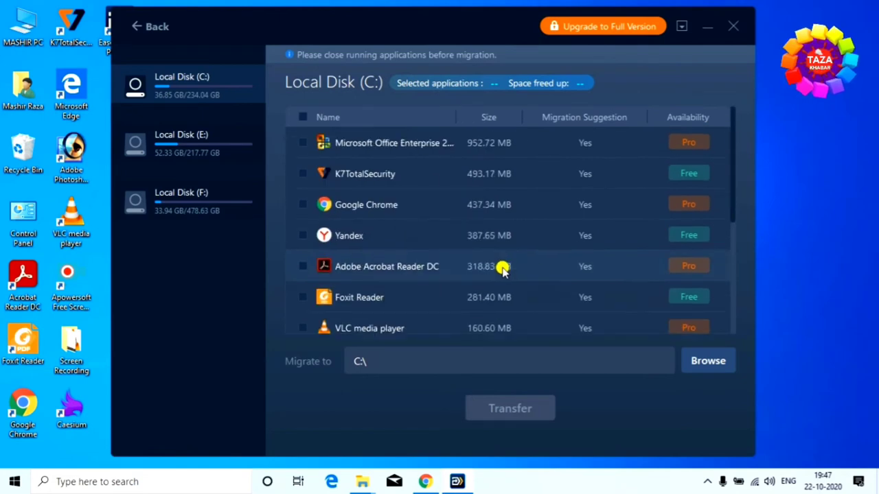
left_click(212, 205)
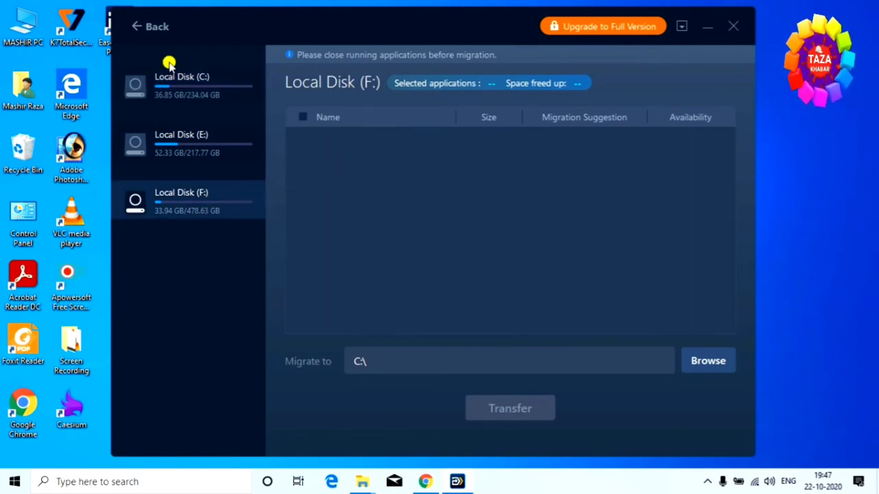
left_click(194, 88)
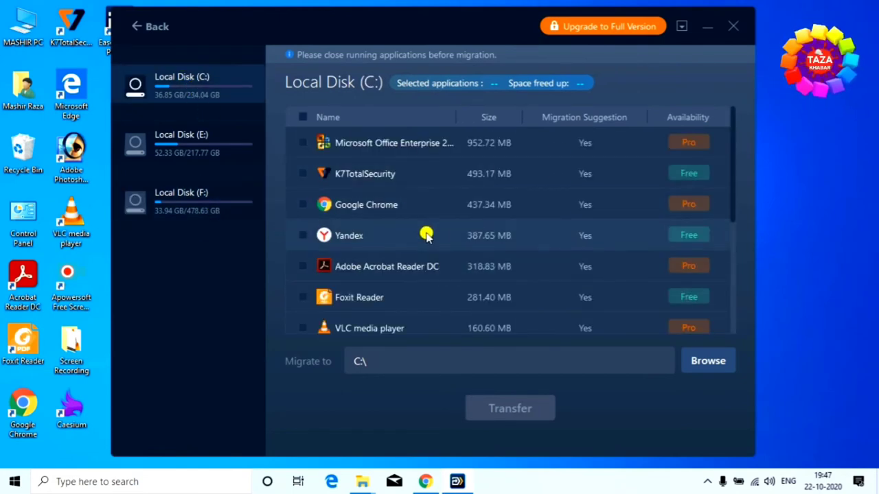
scroll(372, 228, "down", 3)
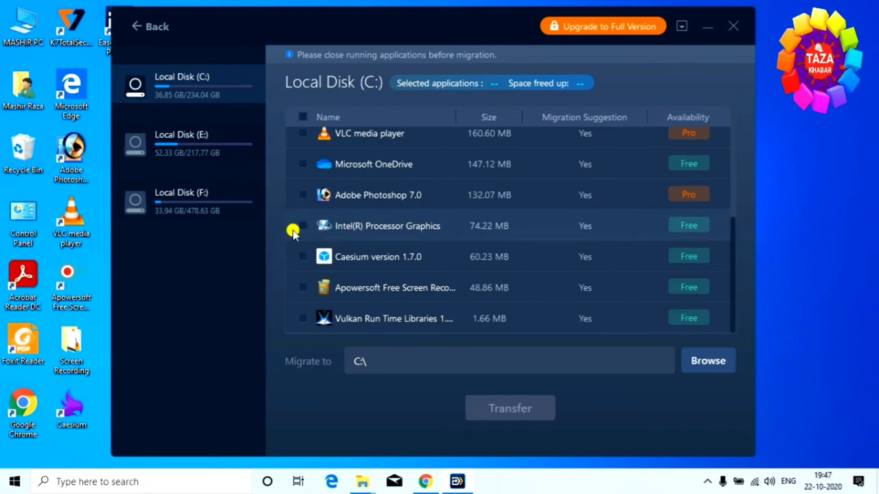
left_click(150, 31)
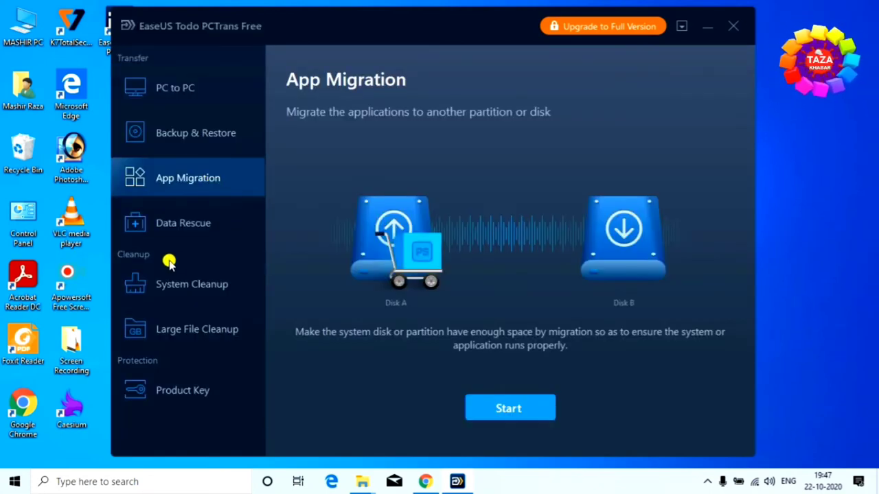
- Start Data Rescue without upgrading, scan for a connected old PC disk, refresh the search and return to the overview
left_click(203, 224)
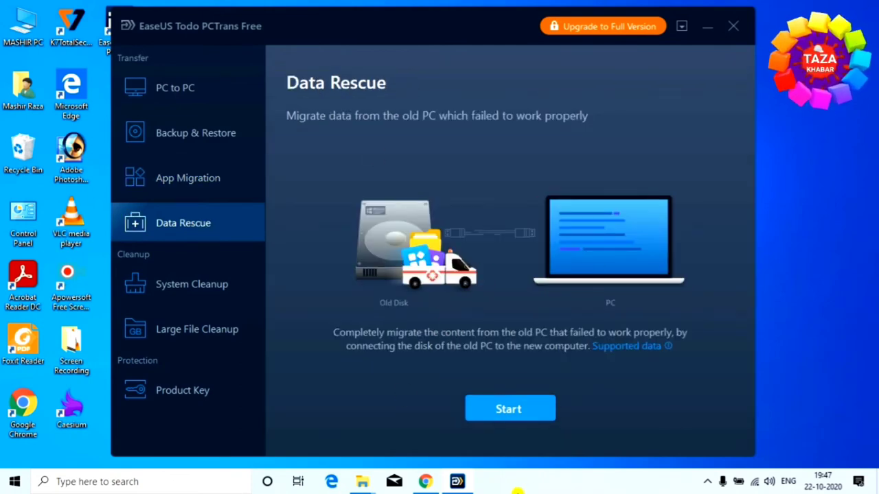
left_click(503, 411)
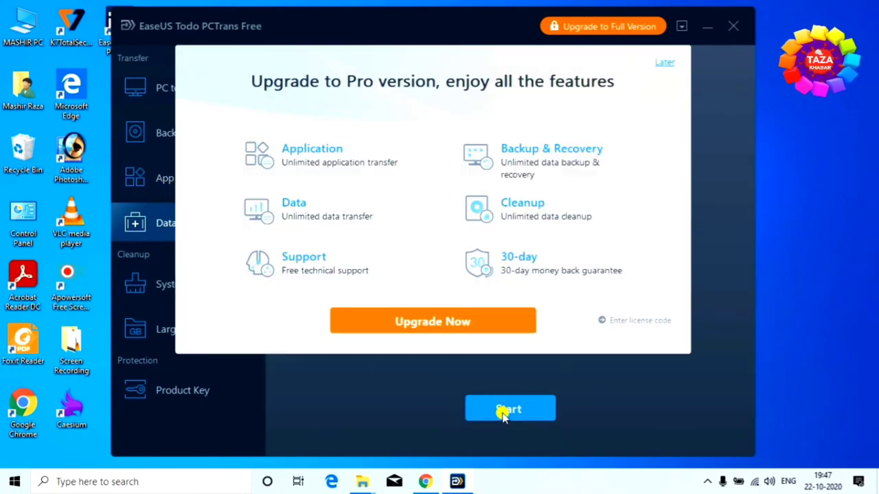
left_click(664, 60)
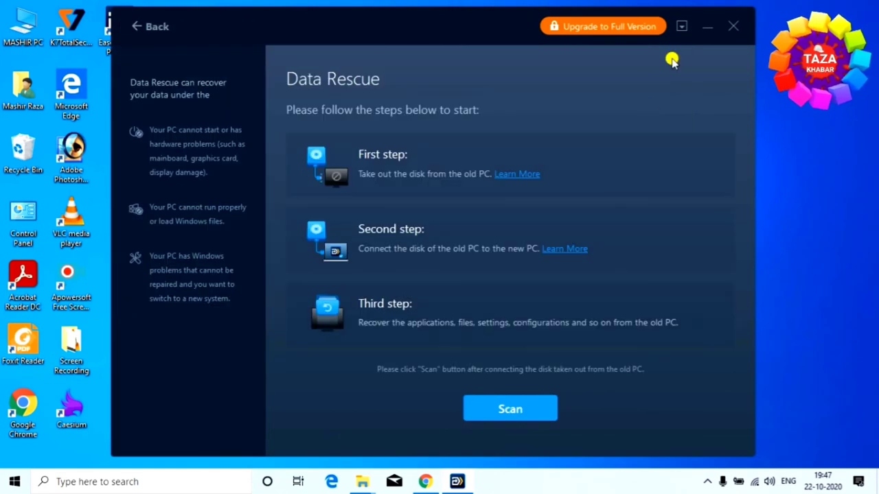
left_click(512, 409)
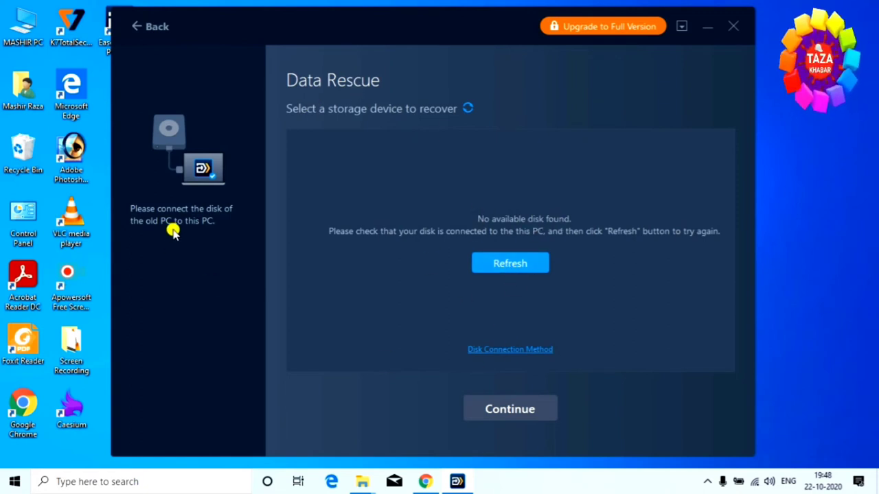
left_click(511, 259)
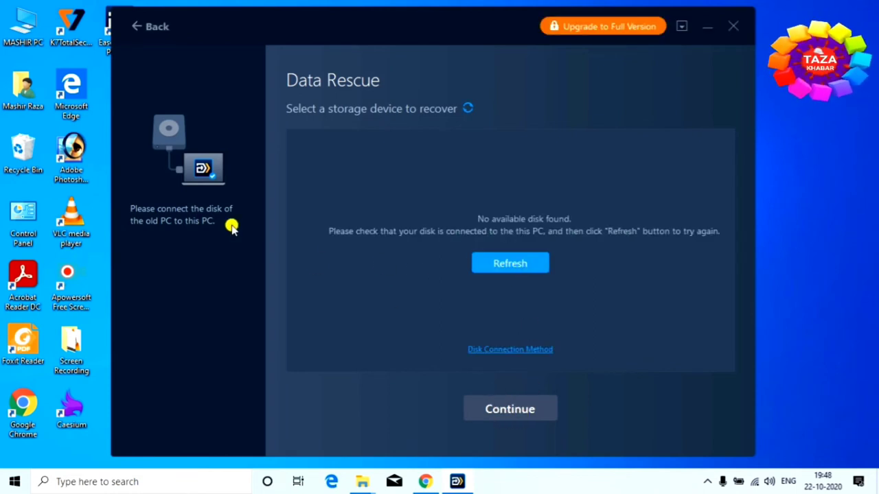
left_click(135, 27)
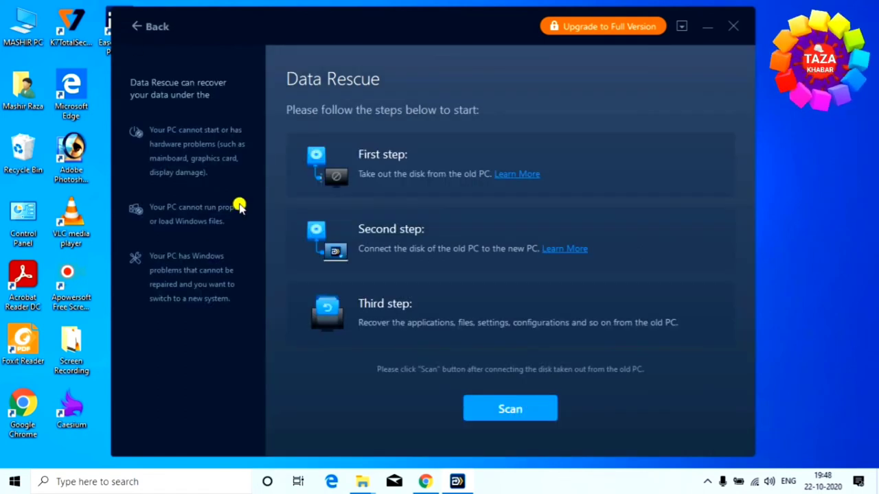
left_click(139, 28)
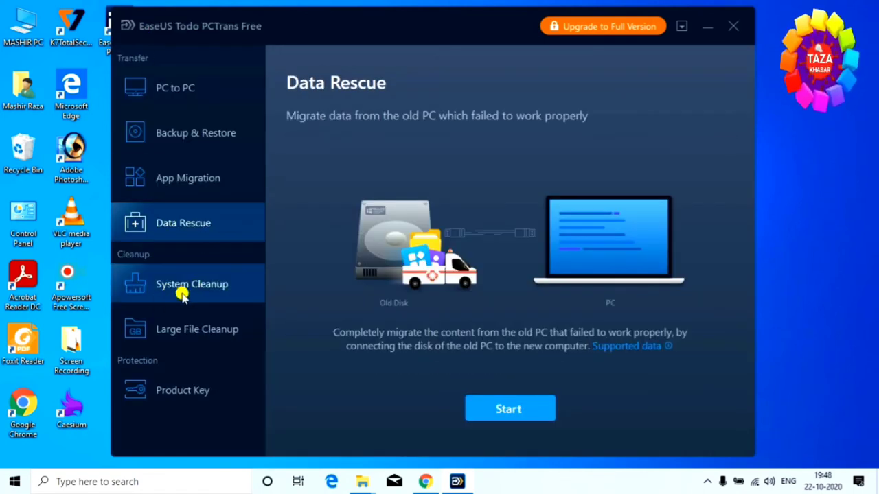
- Scan Local Disk (C:) with System Cleanup, clean up the preselected junk files and finish
left_click(214, 288)
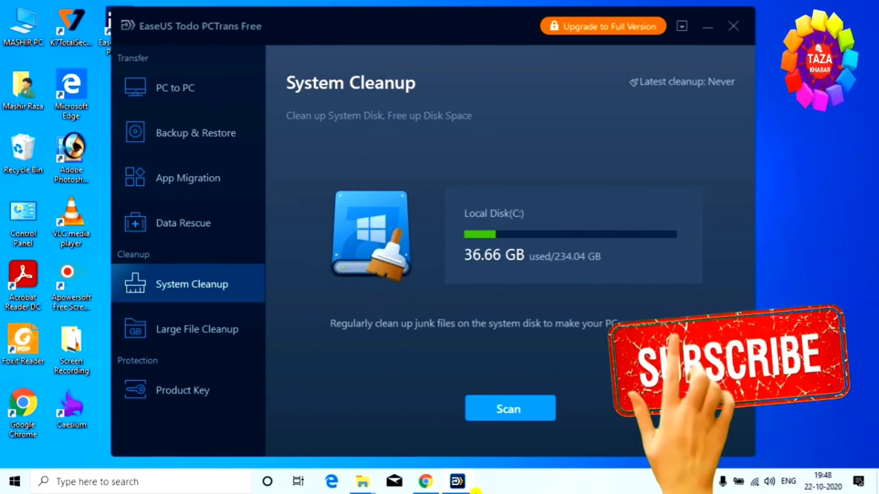
left_click(516, 416)
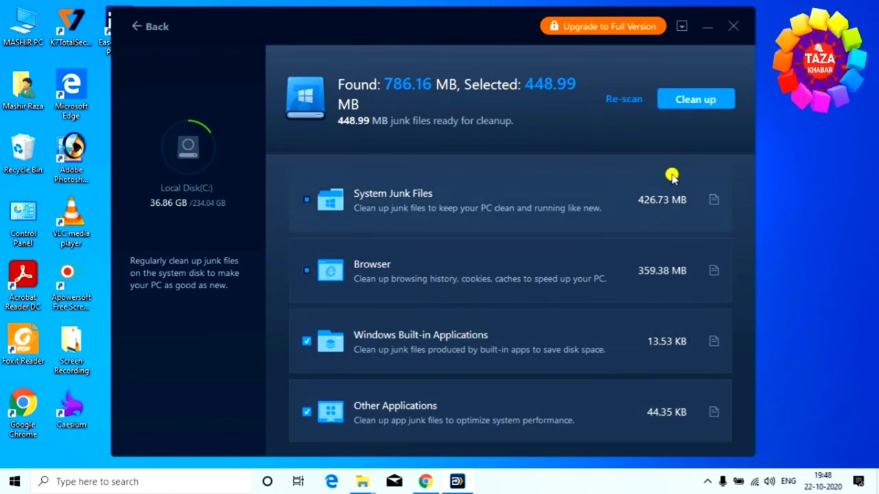
left_click(695, 101)
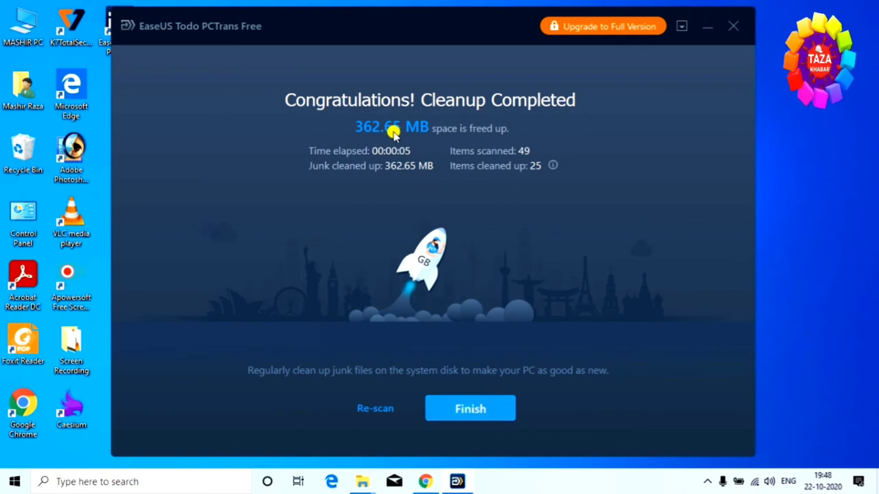
left_click(461, 409)
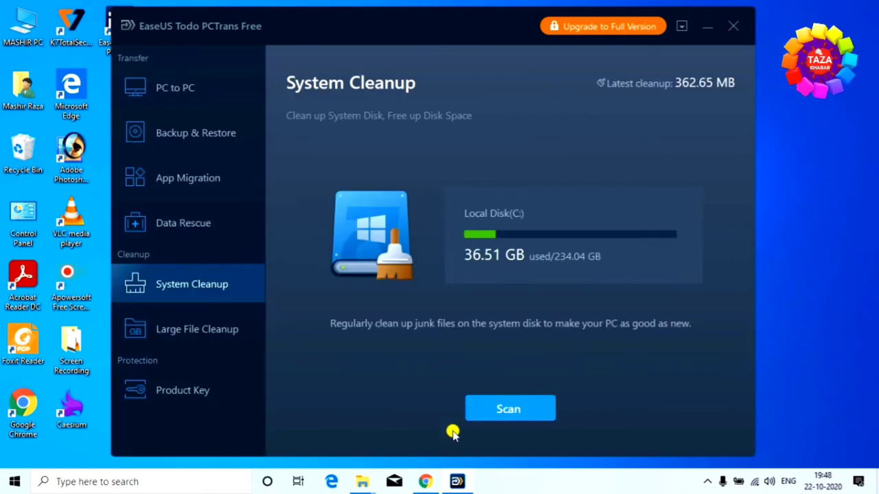
- Scan Local Disk (C:) with Large File Cleanup, review the listed files and leave without deleting any
left_click(200, 336)
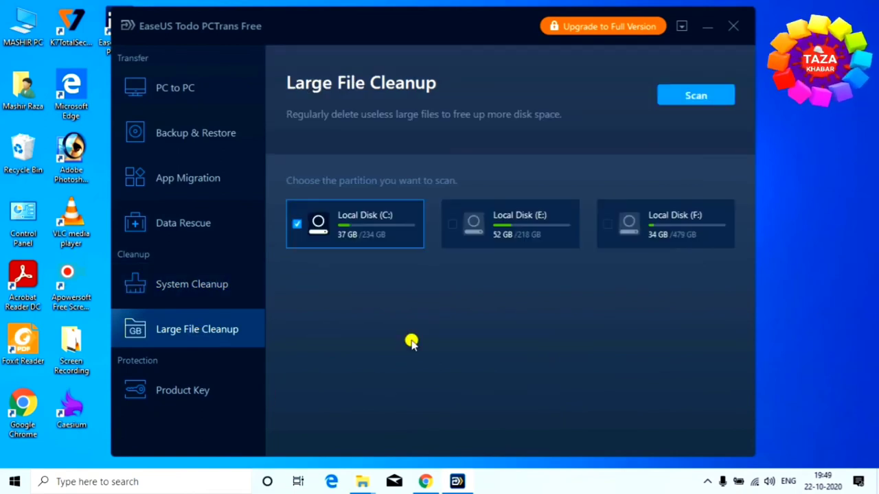
left_click(691, 94)
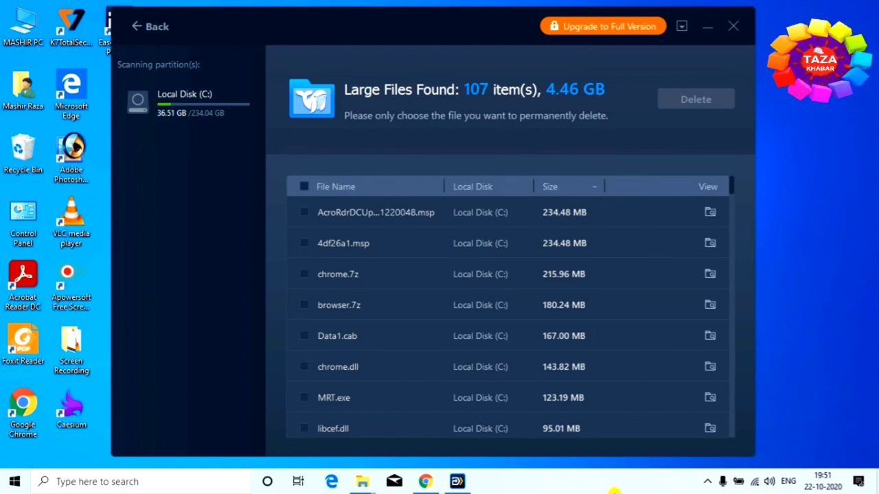
scroll(703, 222, "down", 10)
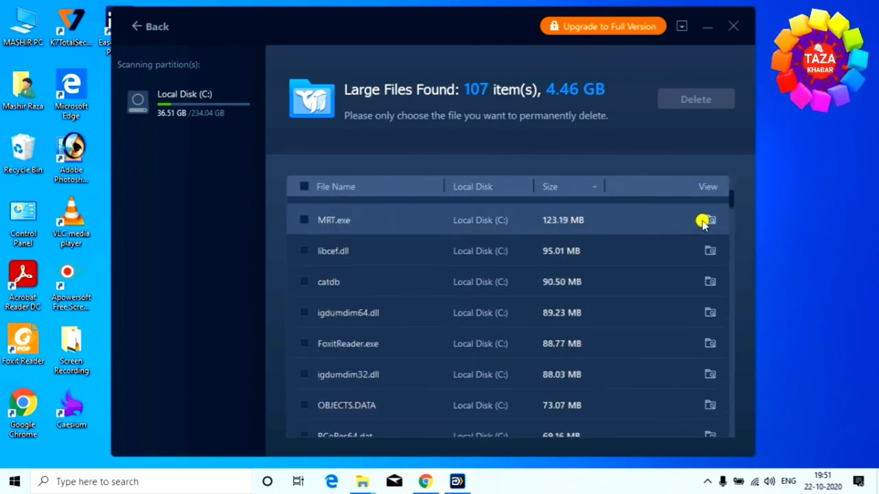
scroll(695, 240, "down", 15)
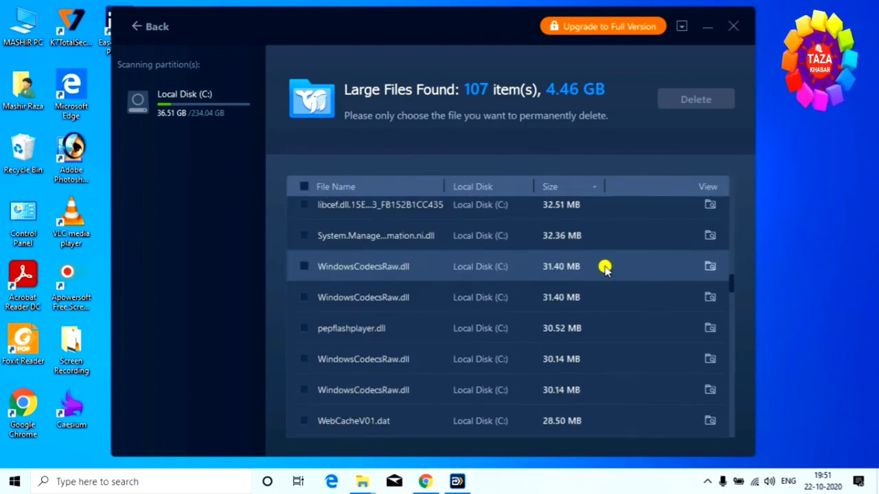
scroll(622, 291, "down", 10)
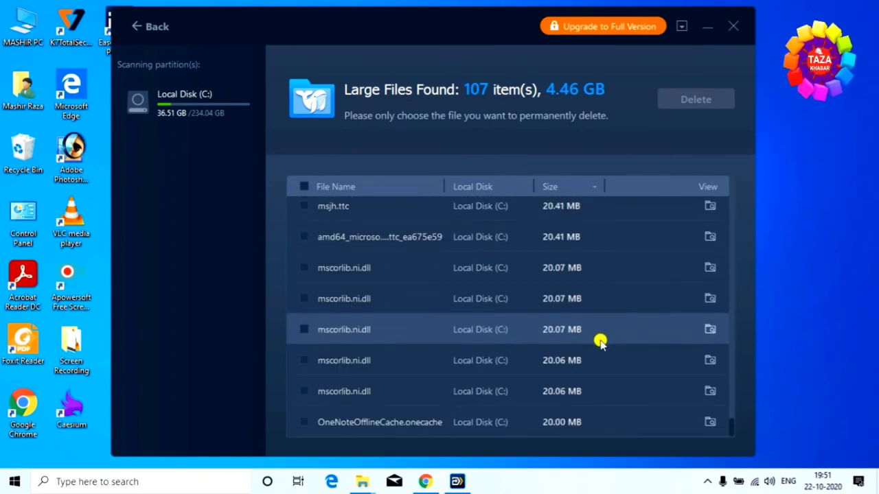
scroll(598, 341, "up", 6)
scroll(589, 340, "up", 20)
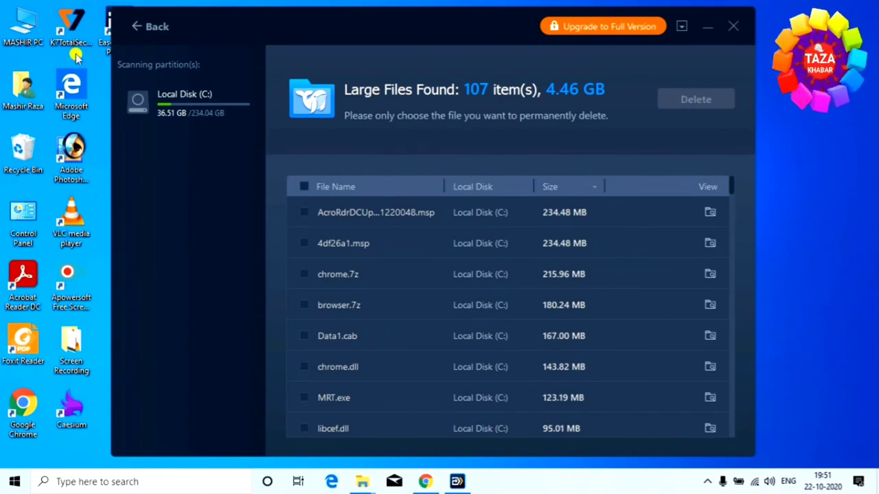
left_click(132, 26)
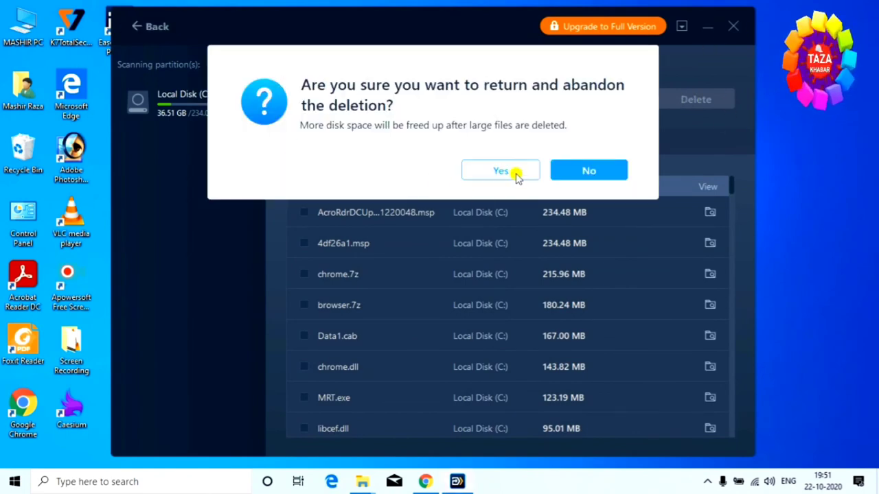
left_click(500, 171)
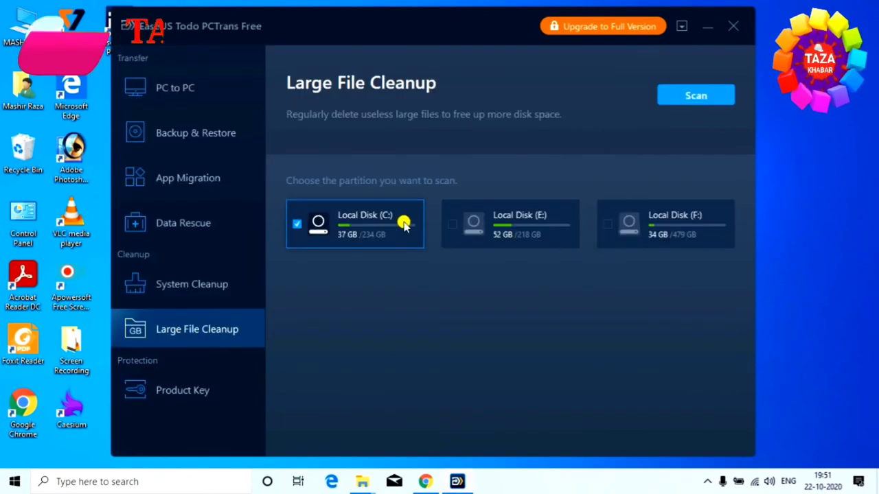
- Scan for the product keys of installed software, review the masked list and return to the PC to PC overview
left_click(194, 394)
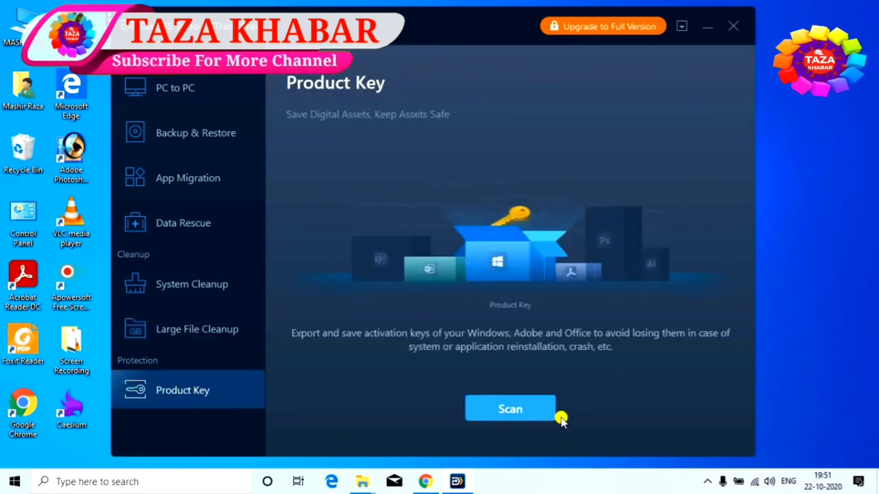
left_click(508, 409)
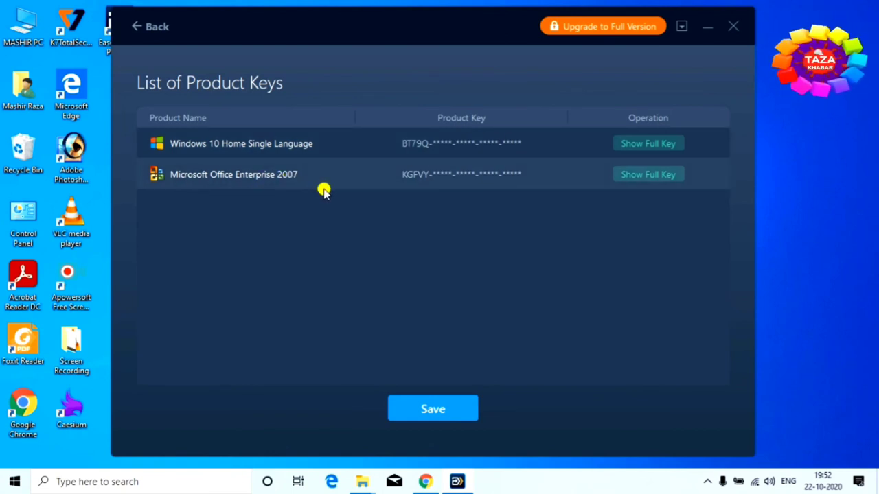
left_click(141, 27)
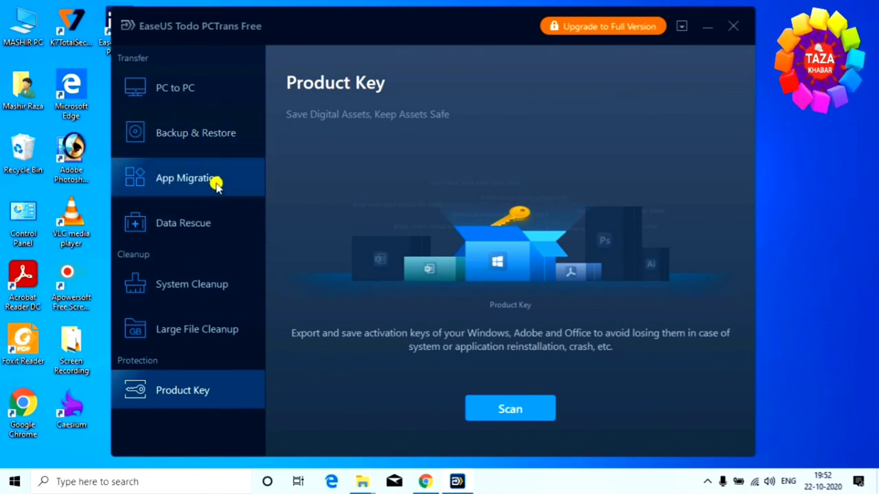
left_click(234, 121)
left_click(212, 94)
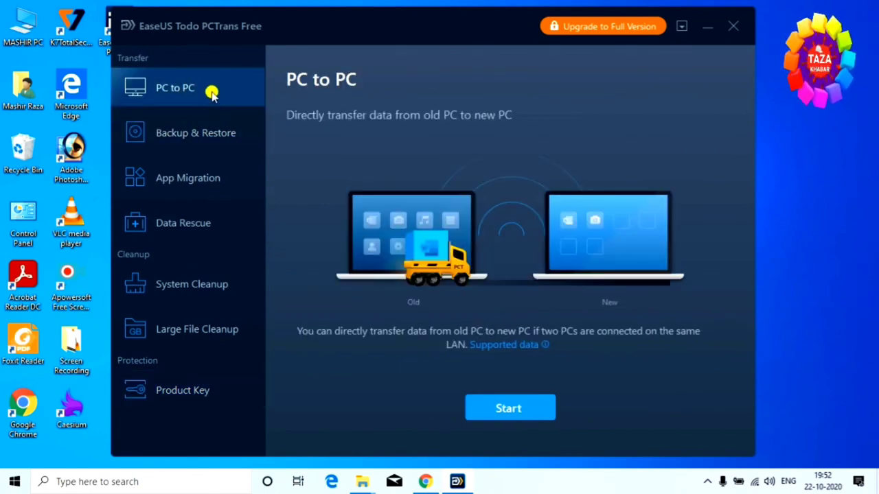